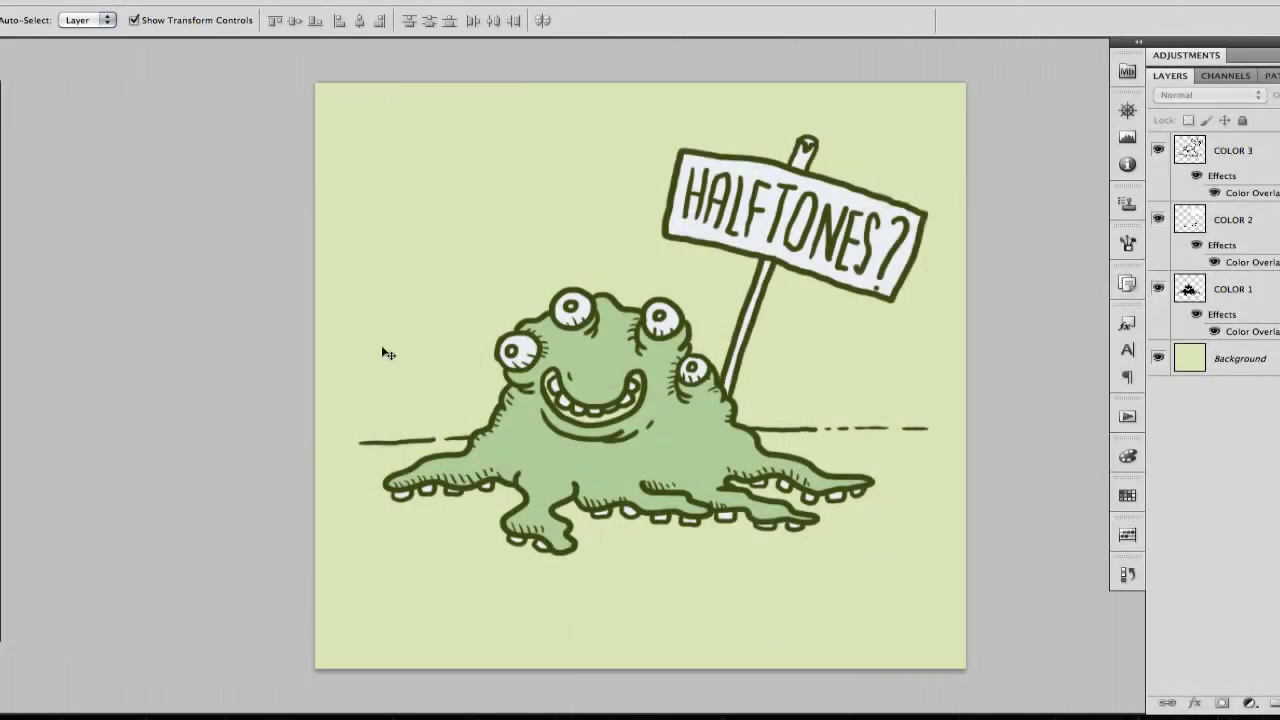
Zoom in on the monster's face and select the COLOR 1 layer
key("z")
left_click_drag(652, 444, 678, 414)
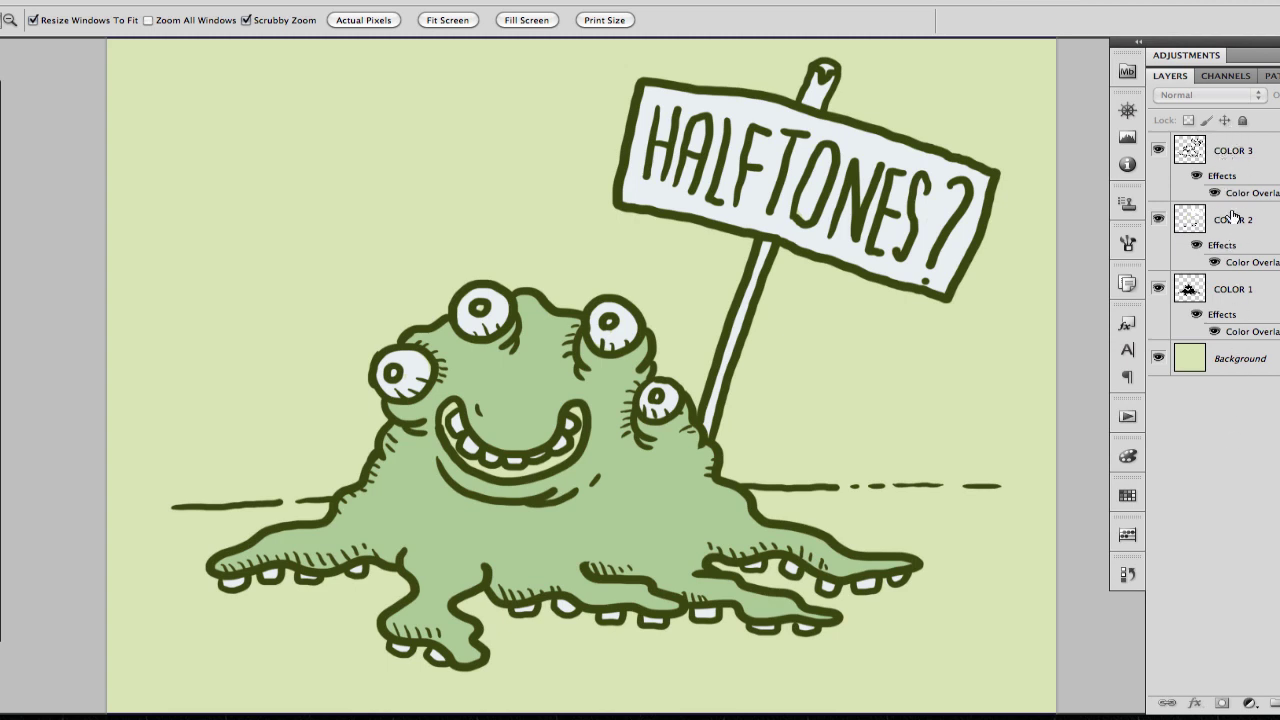
left_click(1238, 366)
left_click(1227, 292)
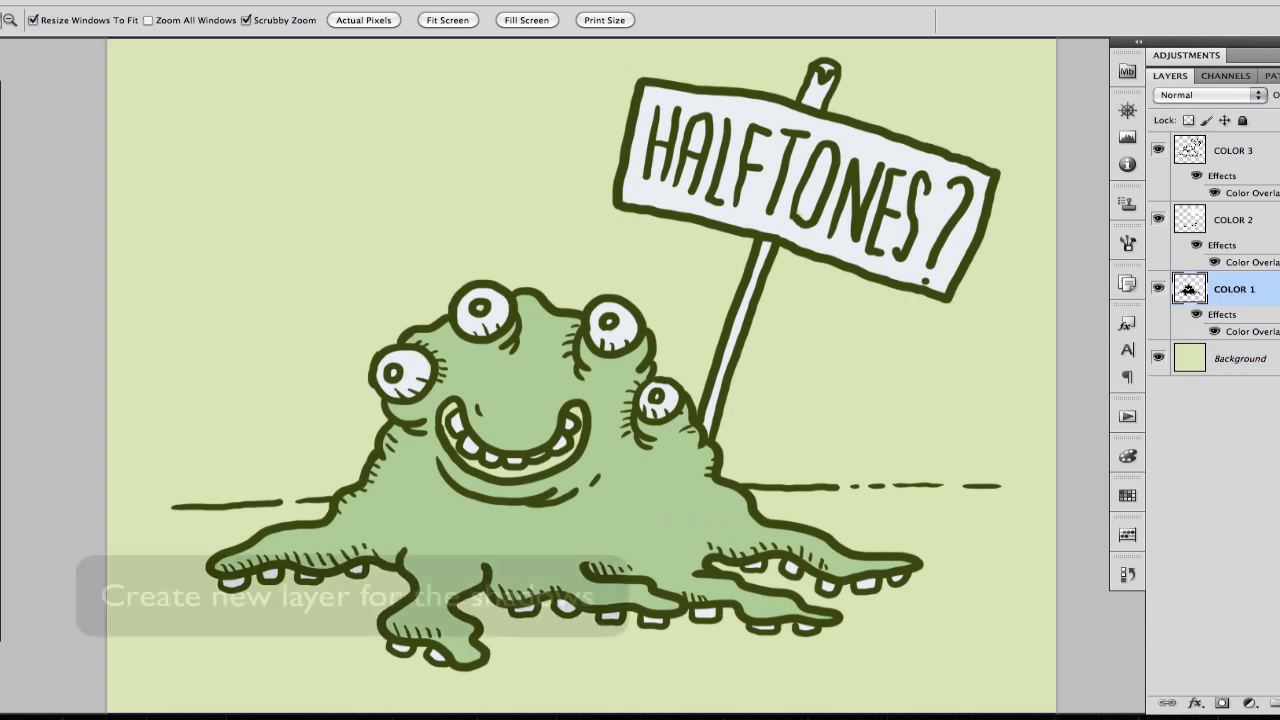
Add Layer 1 above COLOR 1 and set a 92 px brush with 0% hardness
key("ctrl+shift+alt+n")
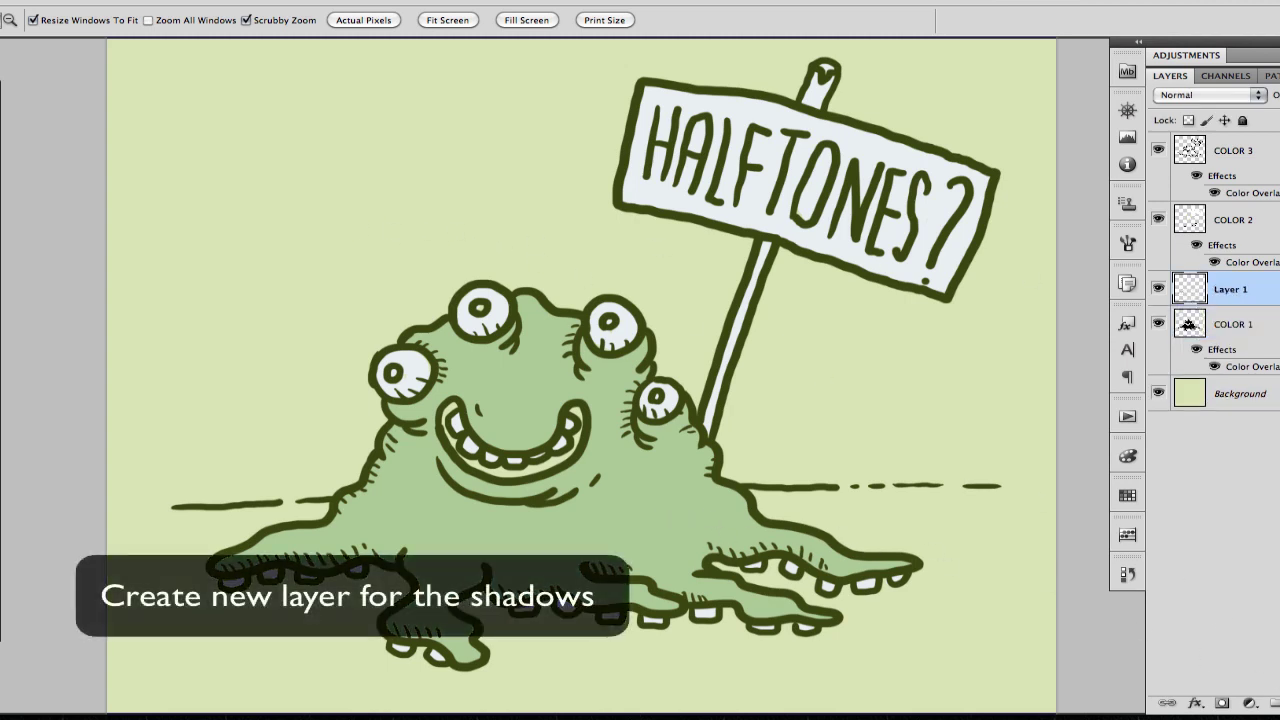
key("b")
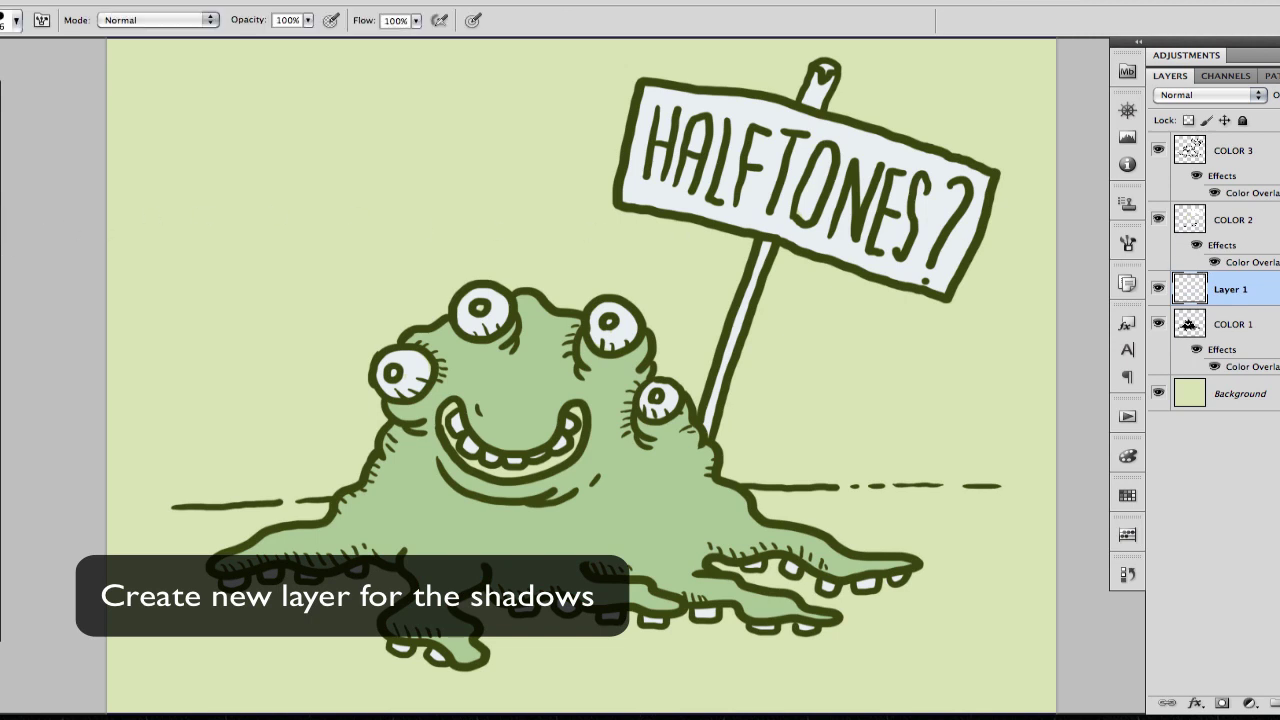
right_click(284, 169)
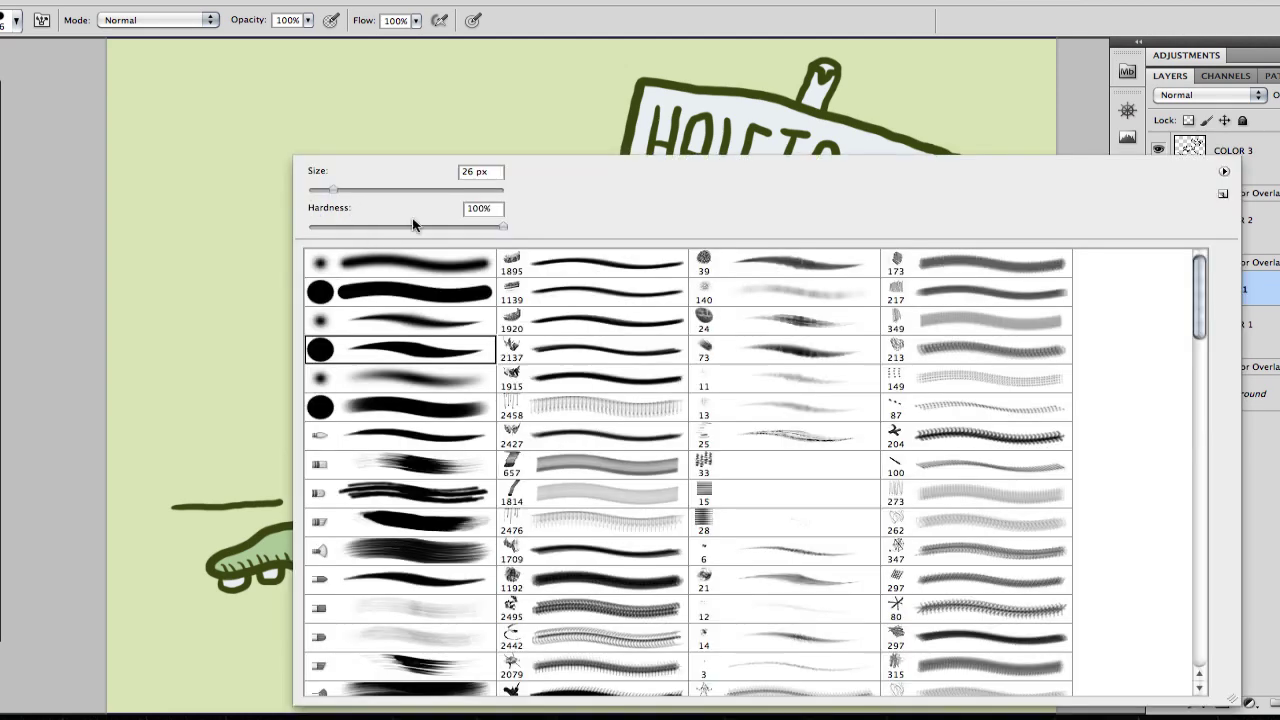
left_click(326, 224)
left_click_drag(343, 189, 371, 189)
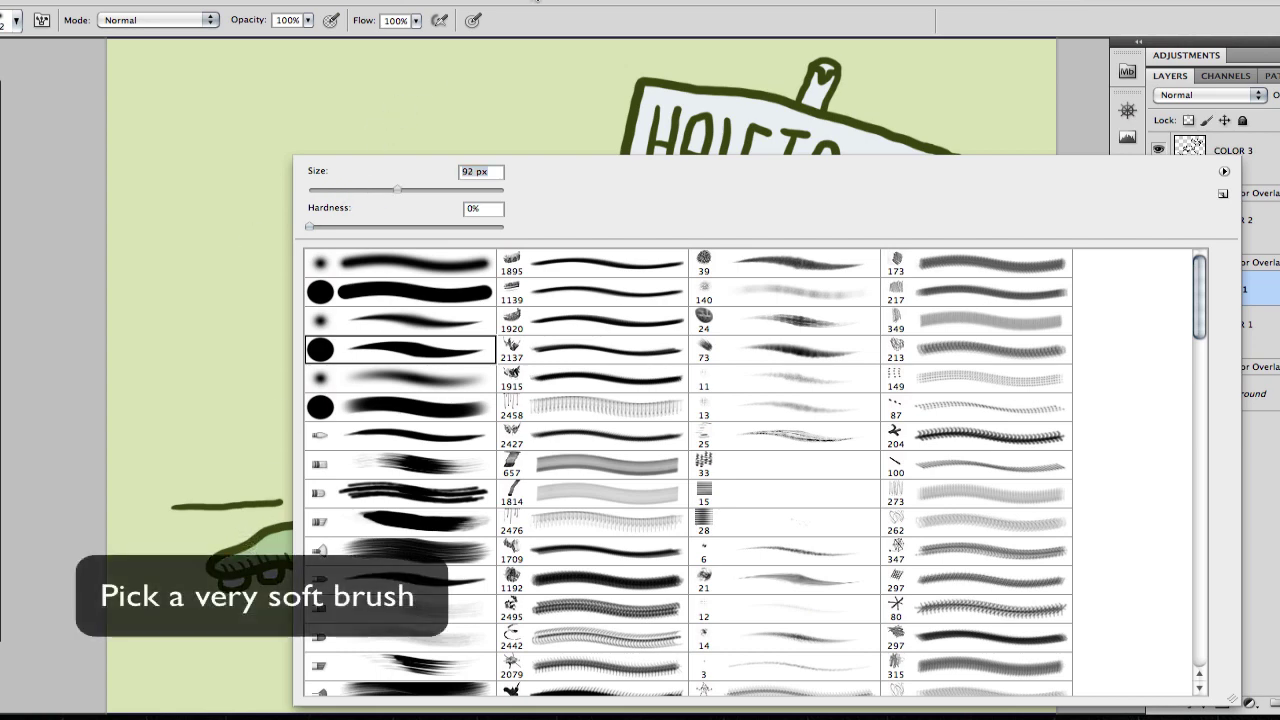
key("Return")
Lower brush opacity to about 53%, enable airbrush, and undo a test stroke
left_click(308, 21)
left_click_drag(314, 38, 266, 38)
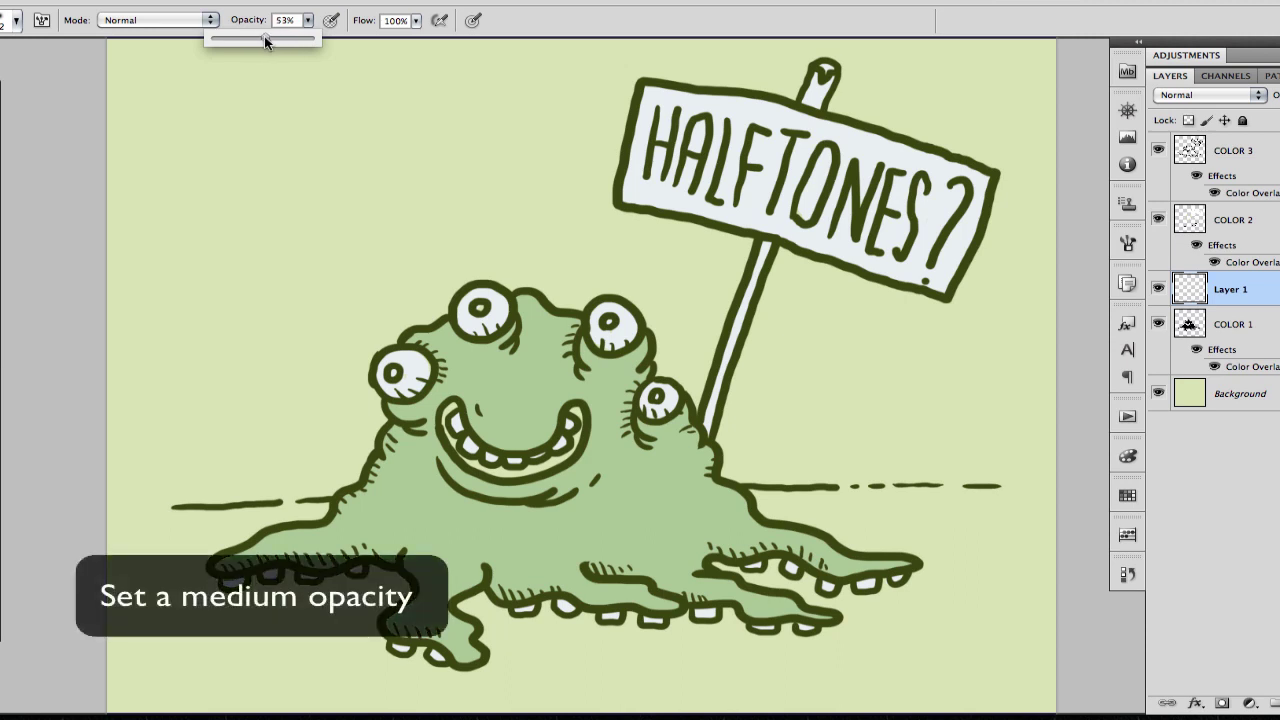
left_click(332, 21)
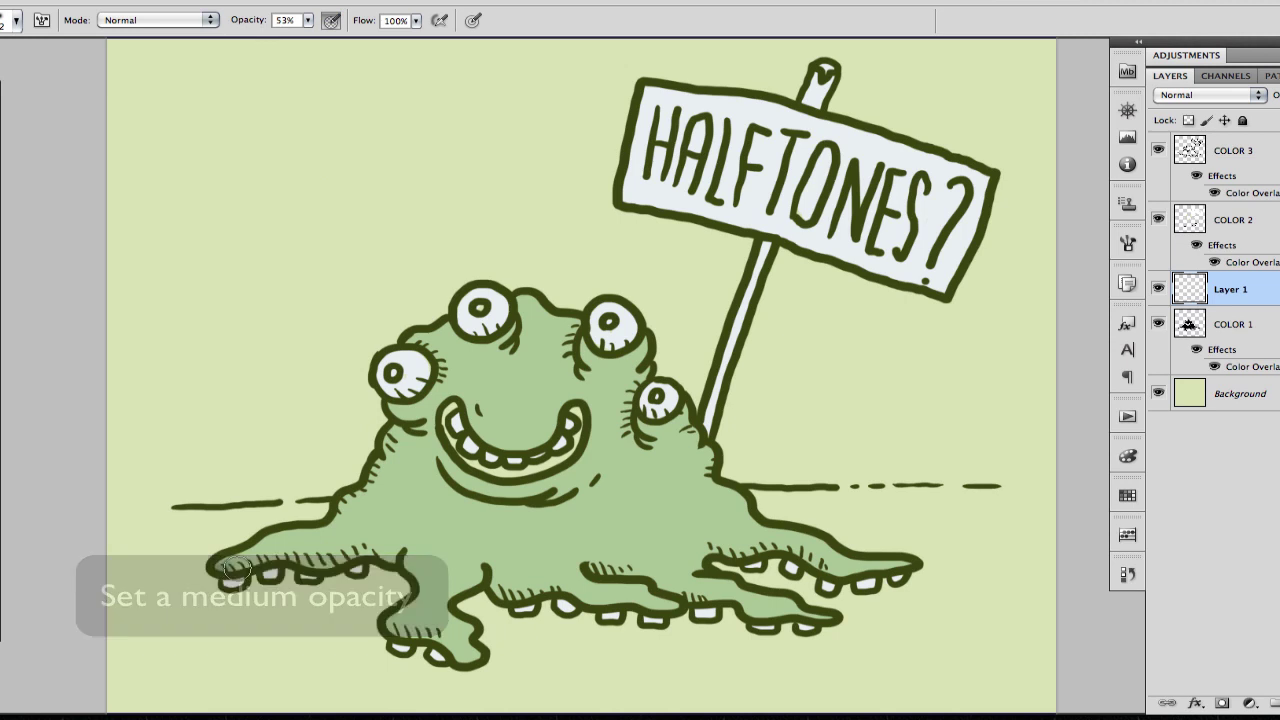
left_click_drag(248, 560, 350, 563)
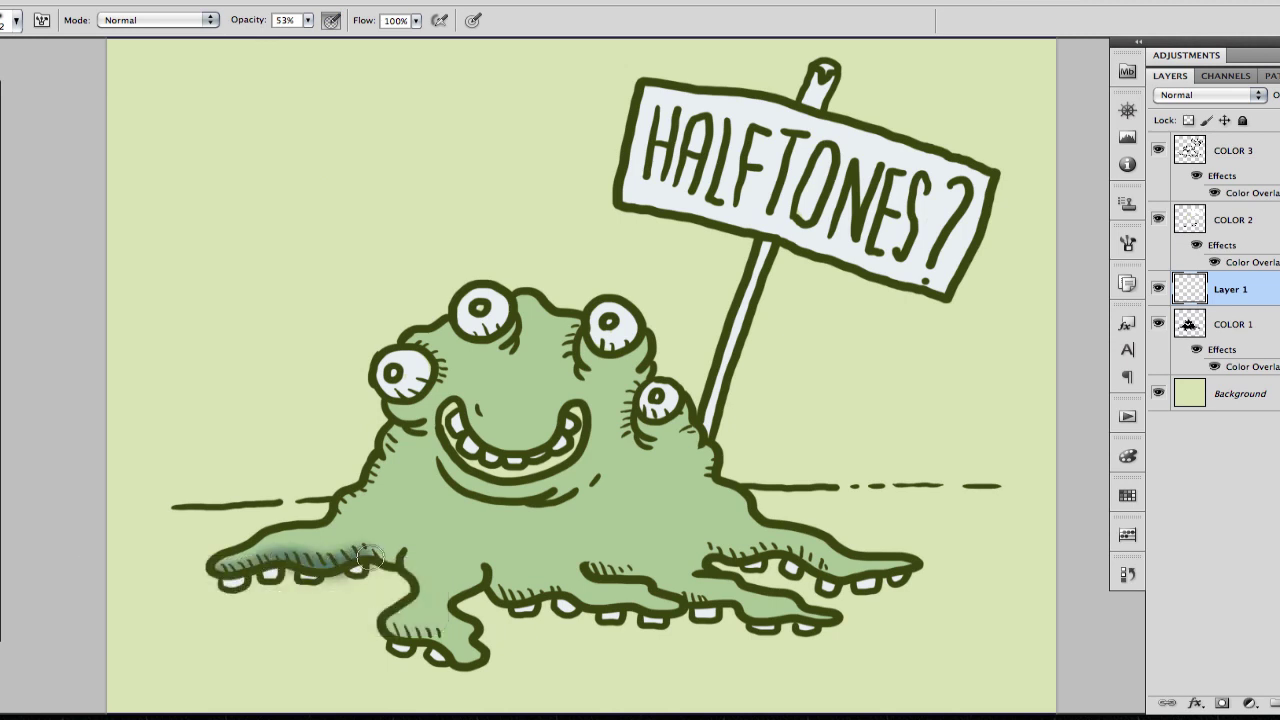
key("ctrl+z")
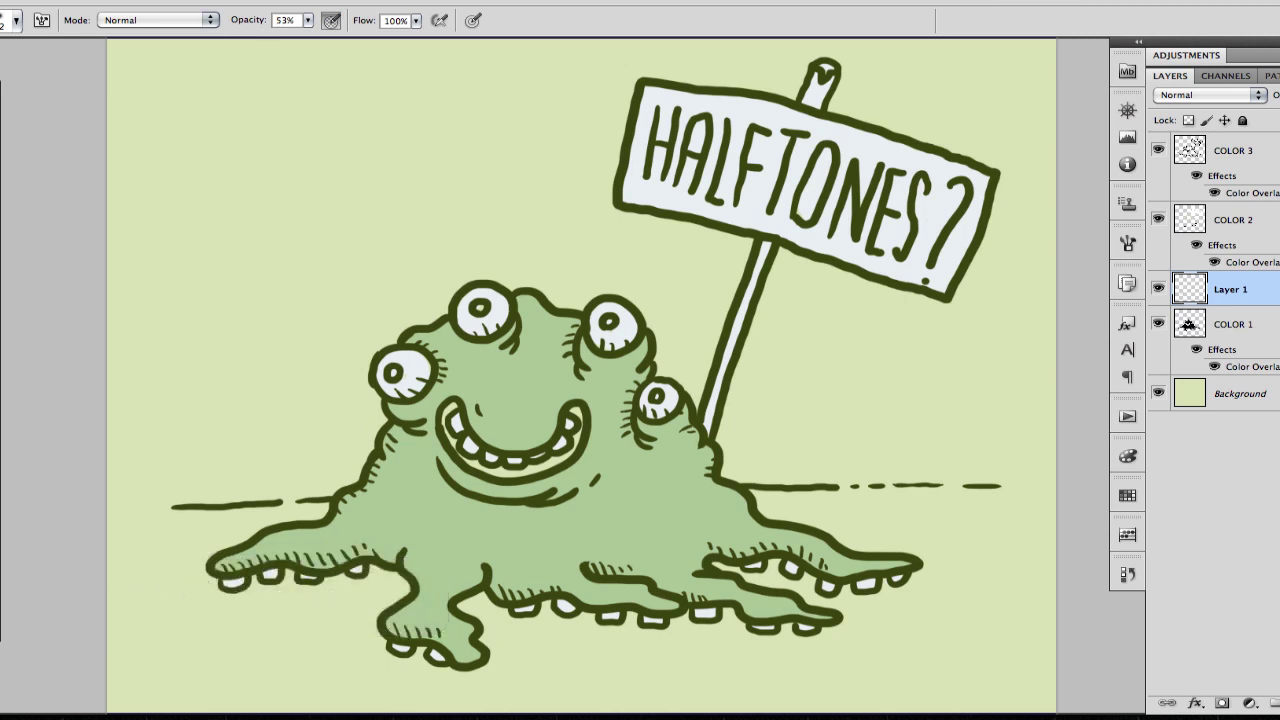
Set the foreground colour to black and shade the left tentacle
left_click(4, 520)
left_click_drag(994, 376, 1004, 428)
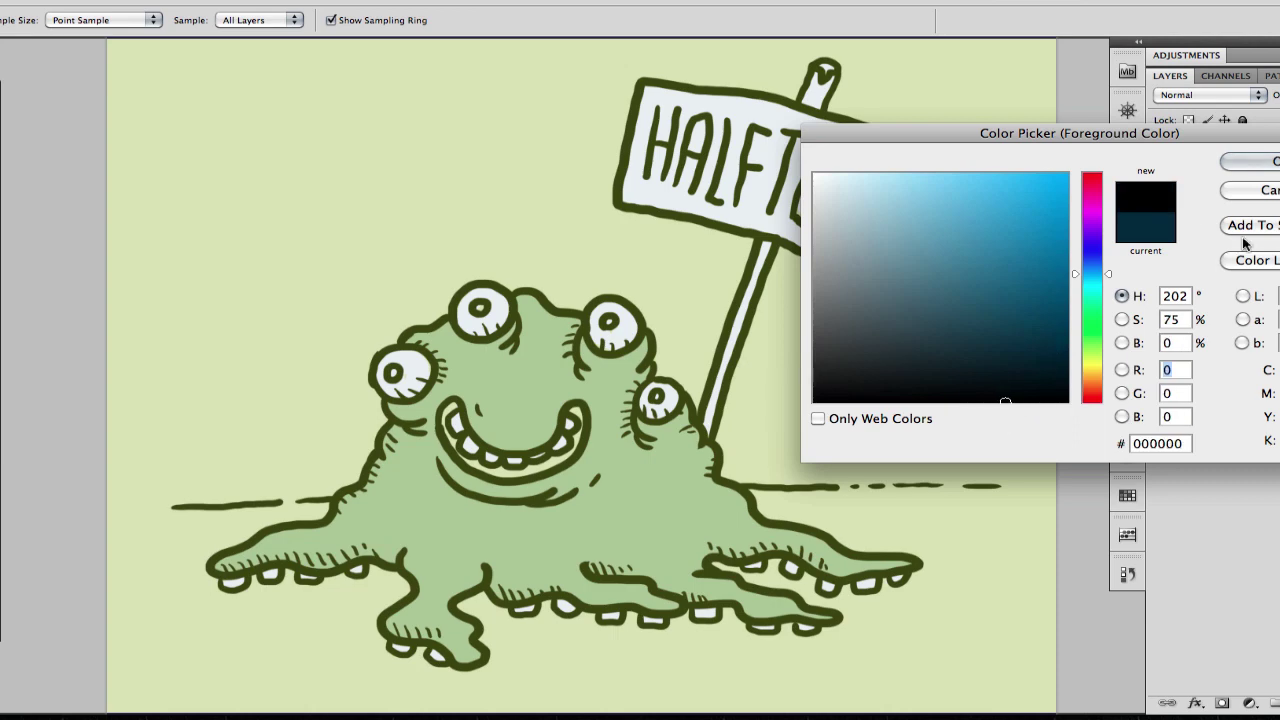
left_click(1250, 162)
left_click_drag(214, 565, 404, 560)
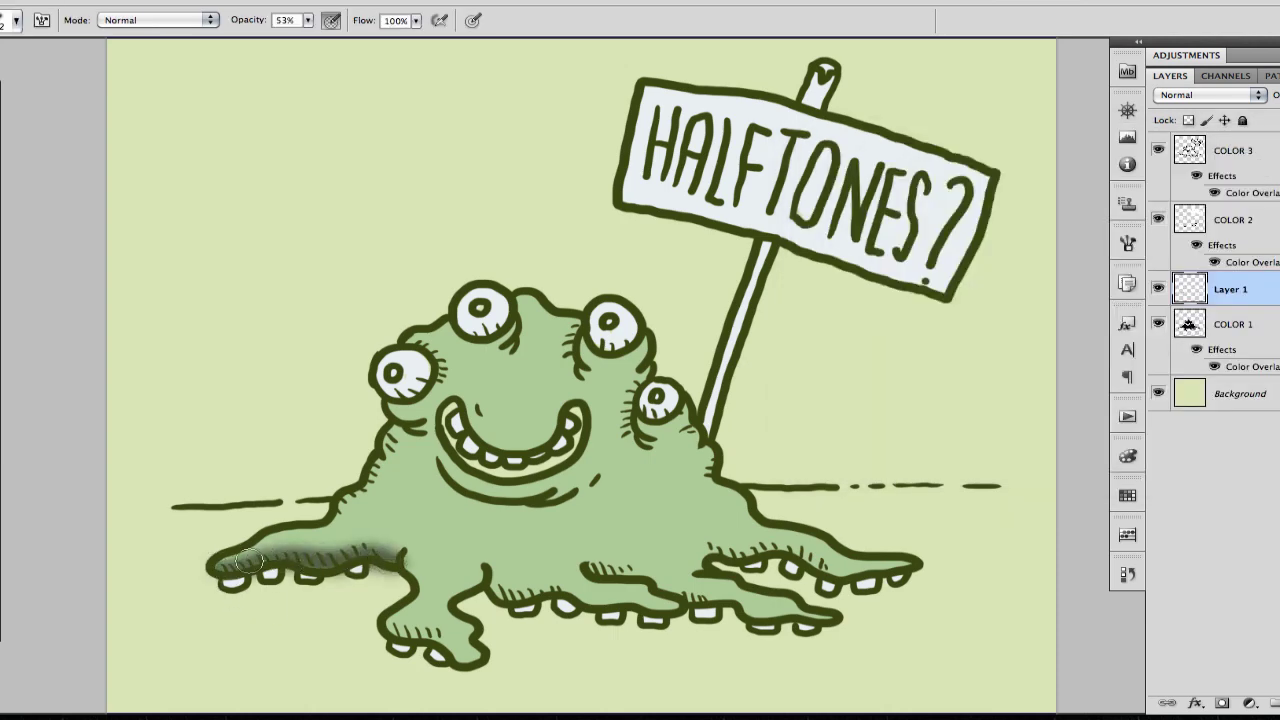
mouse_move(224, 567)
left_mouse_down()
mouse_move(340, 568)
mouse_move(397, 548)
mouse_move(436, 592)
mouse_move(388, 622)
mouse_move(482, 643)
left_mouse_up()
Shade the middle, upper and right tentacles' edges
mouse_move(496, 568)
left_mouse_down()
mouse_move(494, 584)
mouse_move(515, 592)
mouse_move(662, 608)
mouse_move(670, 596)
left_mouse_up()
mouse_move(491, 586)
left_mouse_down()
mouse_move(656, 612)
mouse_move(688, 606)
left_mouse_up()
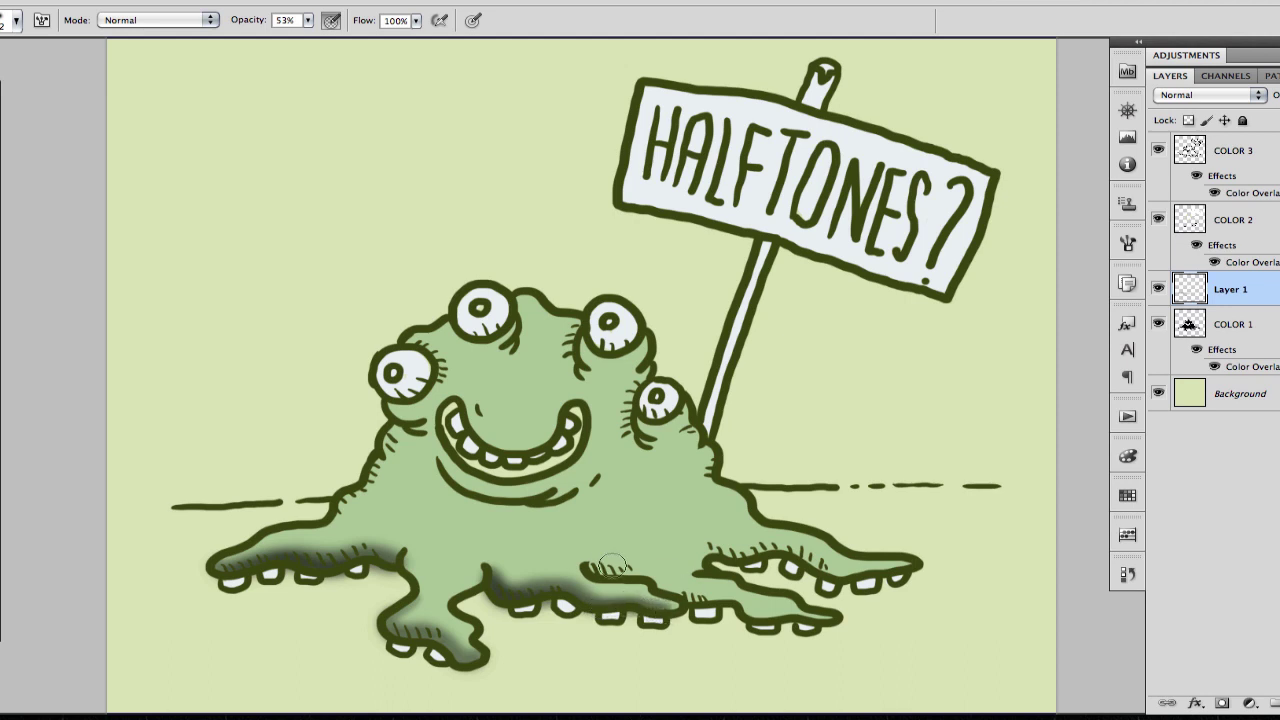
mouse_move(592, 567)
left_mouse_down()
mouse_move(761, 620)
mouse_move(815, 612)
left_mouse_up()
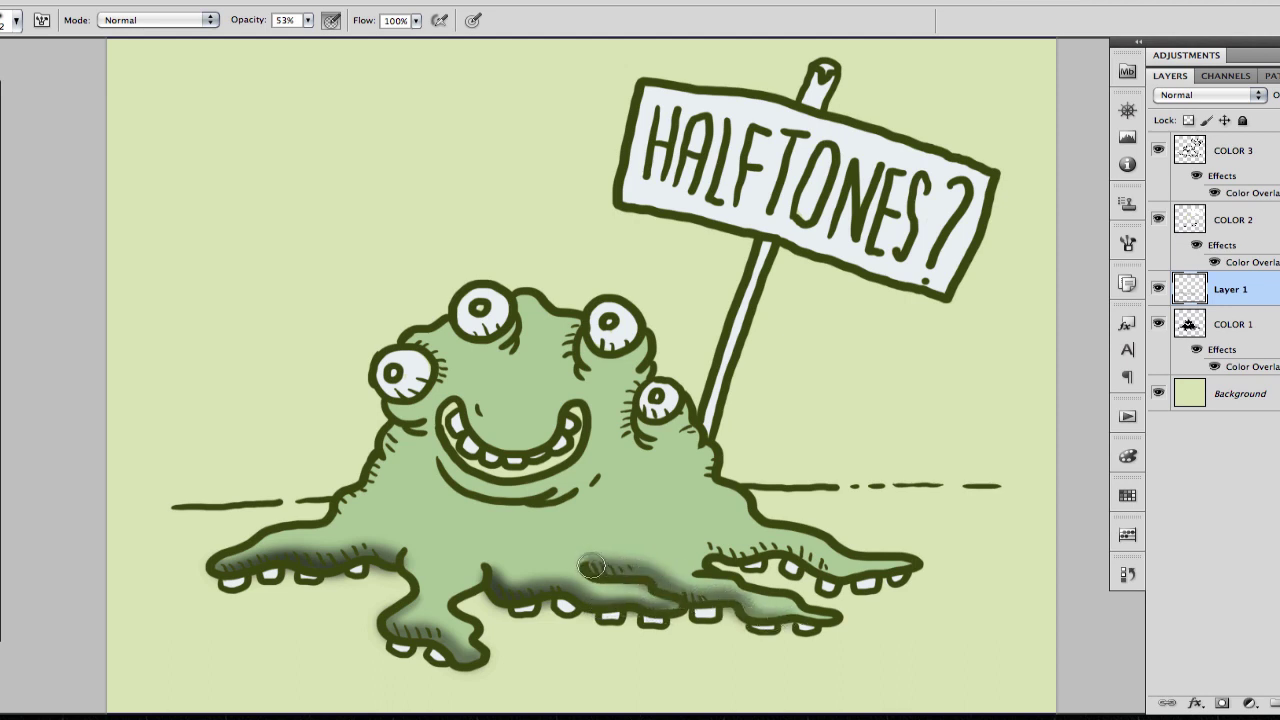
left_click_drag(591, 567, 720, 604)
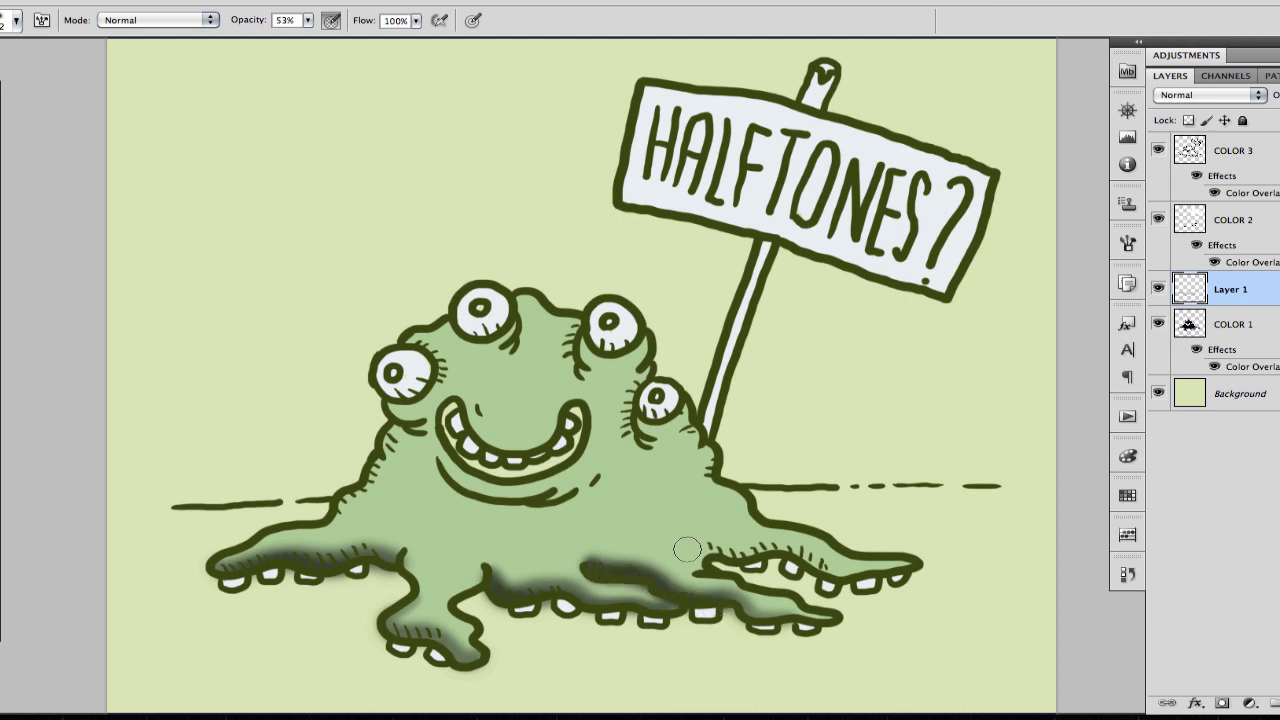
mouse_move(687, 549)
left_mouse_down()
mouse_move(858, 575)
mouse_move(912, 563)
left_mouse_up()
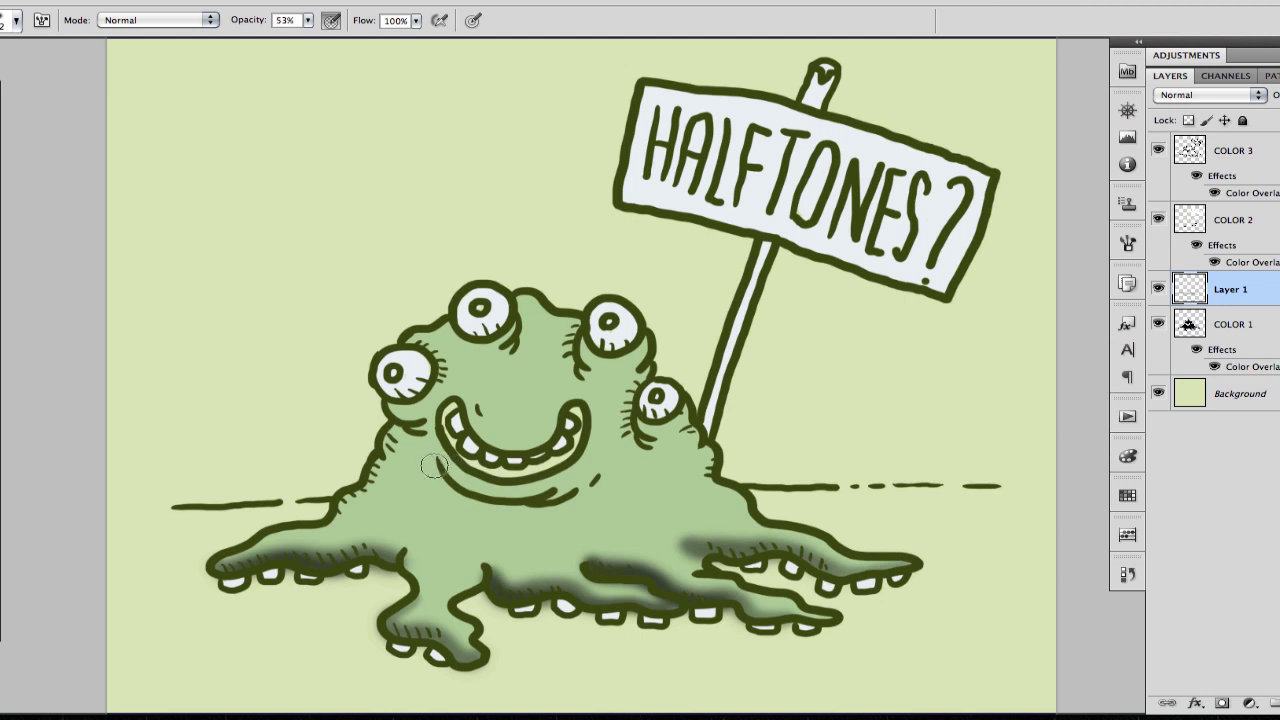
Add shadows under the chin and eyes, then move Layer 1 above COLOR 2
mouse_move(433, 465)
left_mouse_down()
mouse_move(503, 507)
mouse_move(584, 495)
left_mouse_up()
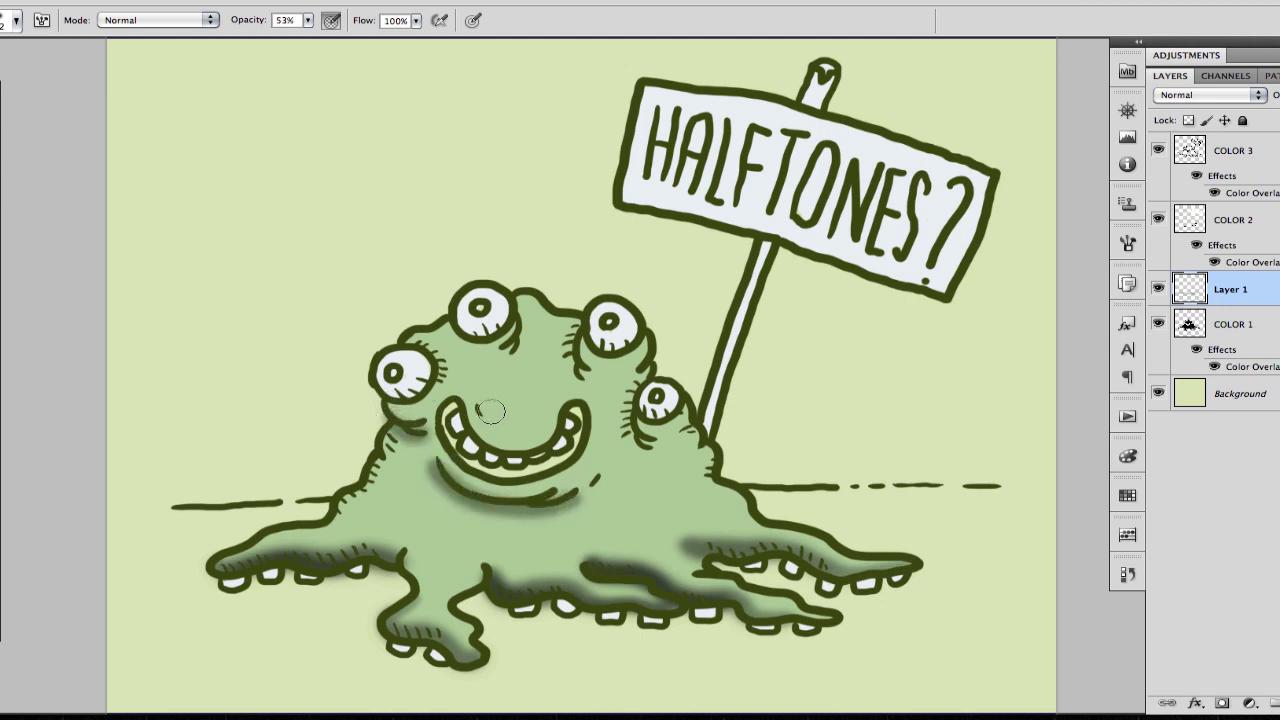
left_click_drag(393, 427, 425, 440)
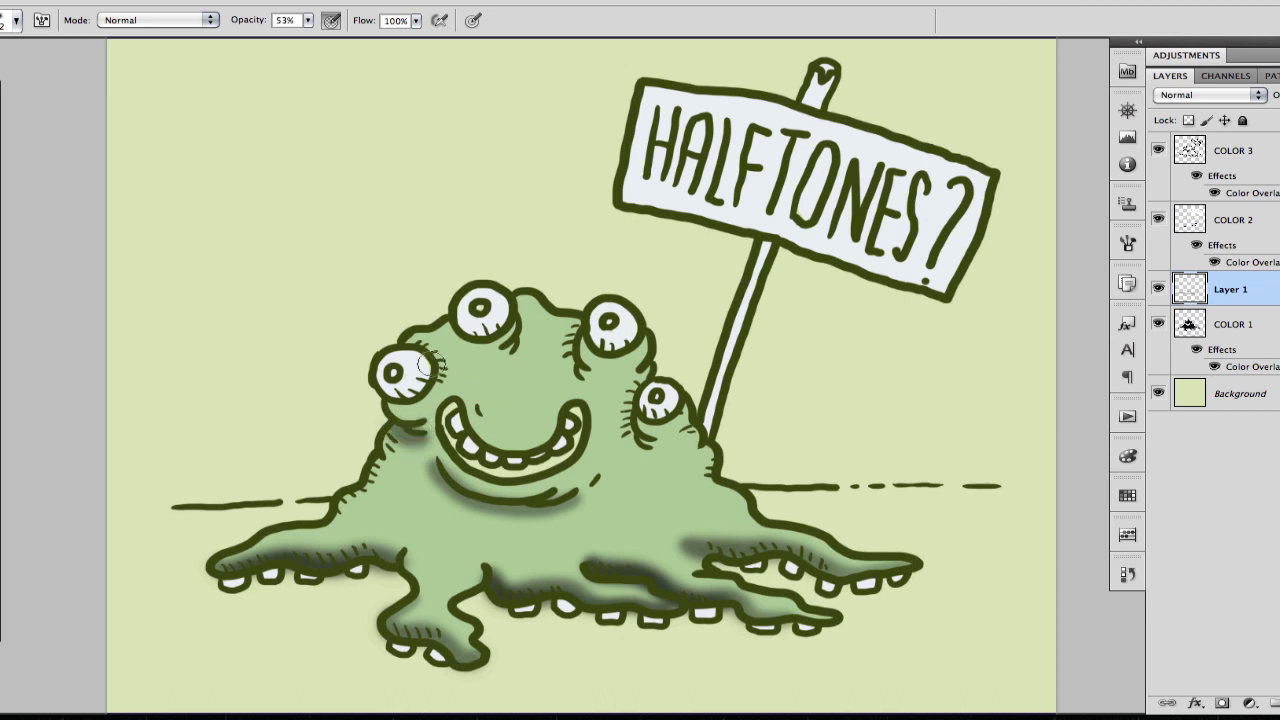
mouse_move(458, 343)
left_mouse_down()
mouse_move(511, 330)
mouse_move(619, 353)
mouse_move(590, 363)
mouse_move(581, 344)
mouse_move(613, 365)
mouse_move(645, 342)
left_mouse_up()
mouse_move(640, 426)
left_mouse_down()
mouse_move(678, 410)
mouse_move(665, 453)
left_mouse_up()
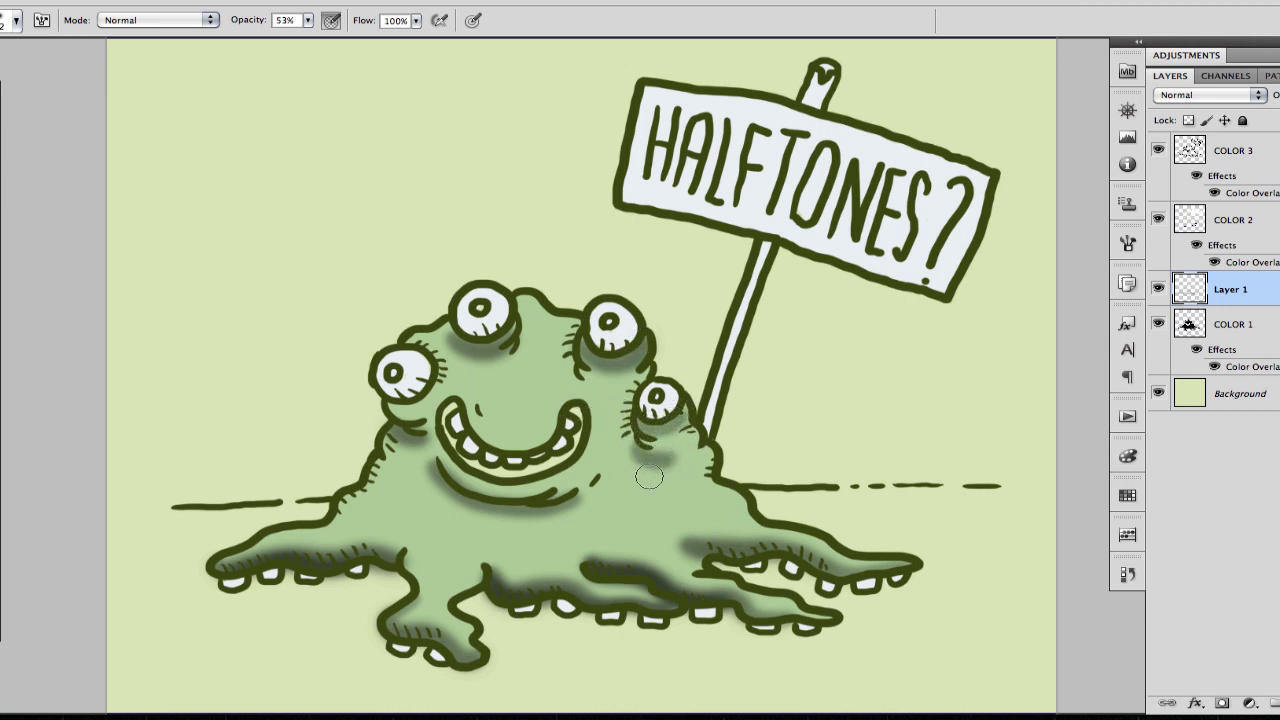
left_click(648, 477)
left_click_drag(1236, 292, 1240, 220)
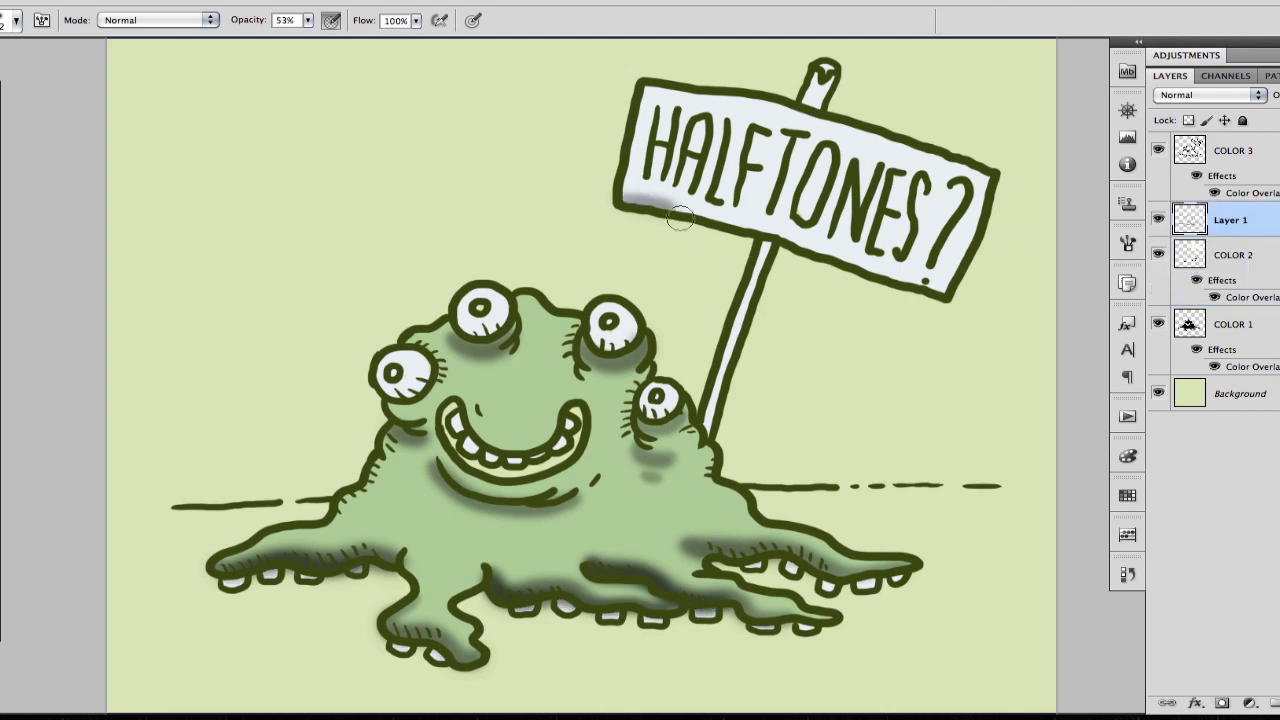
Shade the sign's bottom edge and where the post meets it
mouse_move(636, 196)
left_mouse_down()
mouse_move(792, 234)
mouse_move(952, 298)
left_mouse_up()
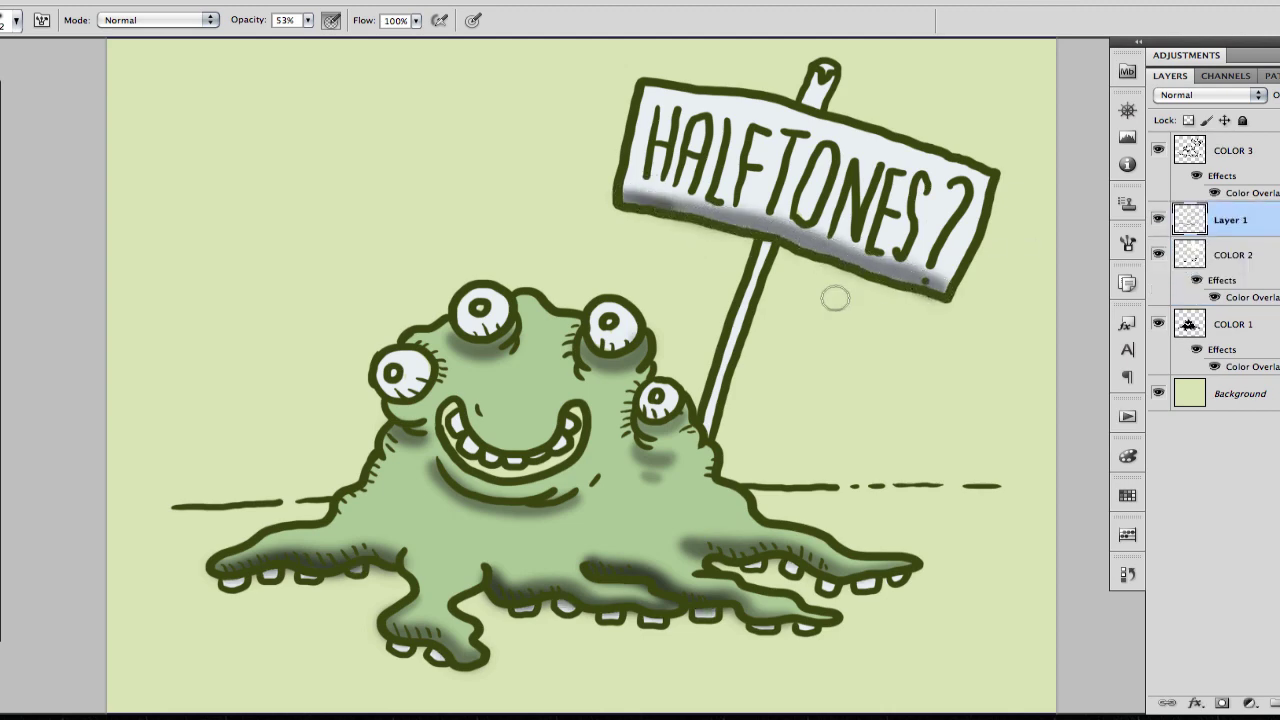
left_click_drag(757, 243, 782, 234)
left_click_drag(594, 483, 590, 372)
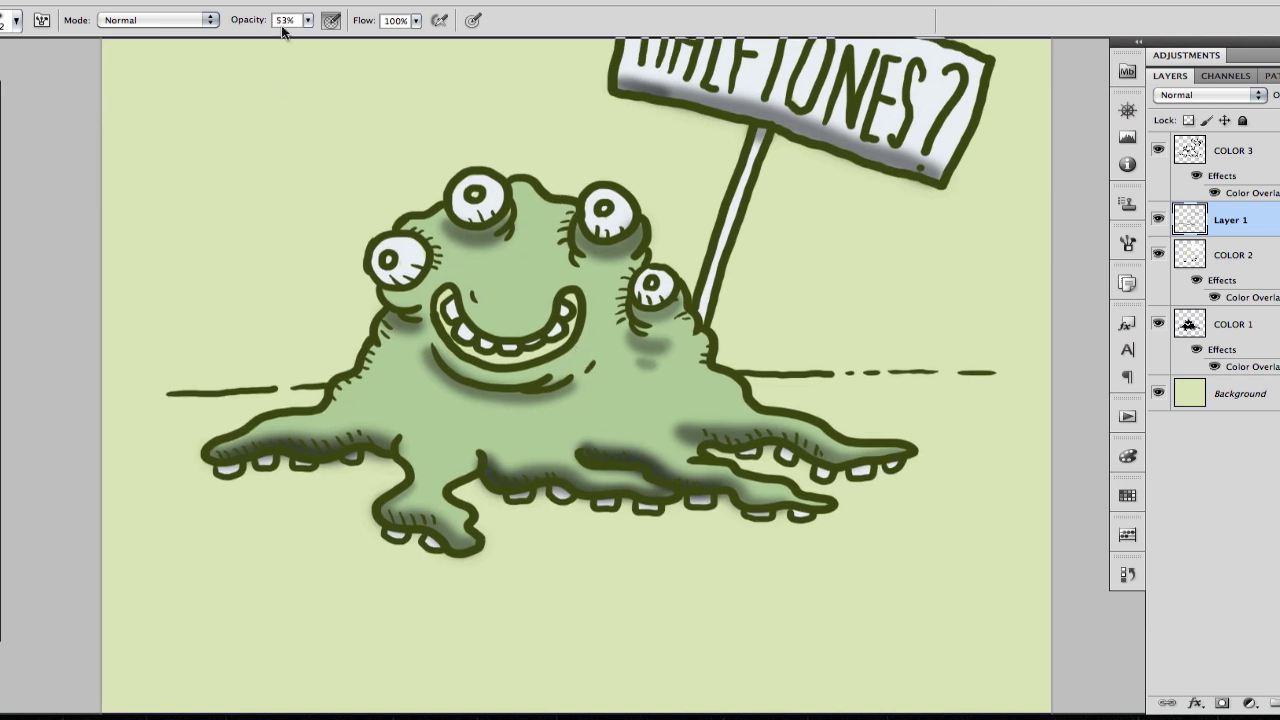
At 22% opacity, shade under the left arm and along the lower right leg
left_click_drag(309, 20, 281, 43)
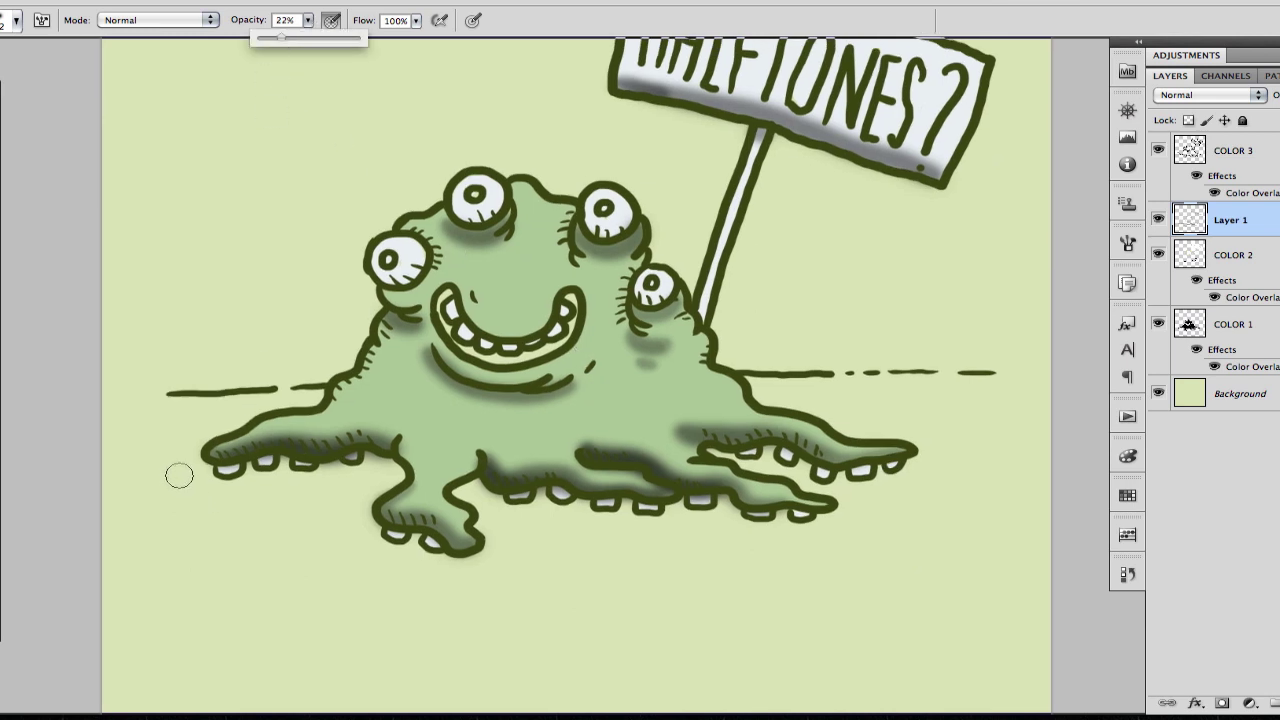
mouse_move(191, 471)
left_mouse_down()
mouse_move(235, 486)
mouse_move(370, 462)
mouse_move(400, 479)
mouse_move(402, 547)
mouse_move(370, 527)
mouse_move(374, 541)
mouse_move(457, 561)
mouse_move(477, 554)
mouse_move(490, 510)
mouse_move(455, 486)
mouse_move(512, 509)
mouse_move(619, 519)
mouse_move(625, 507)
mouse_move(661, 518)
mouse_move(721, 504)
mouse_move(762, 532)
mouse_move(767, 490)
left_mouse_up()
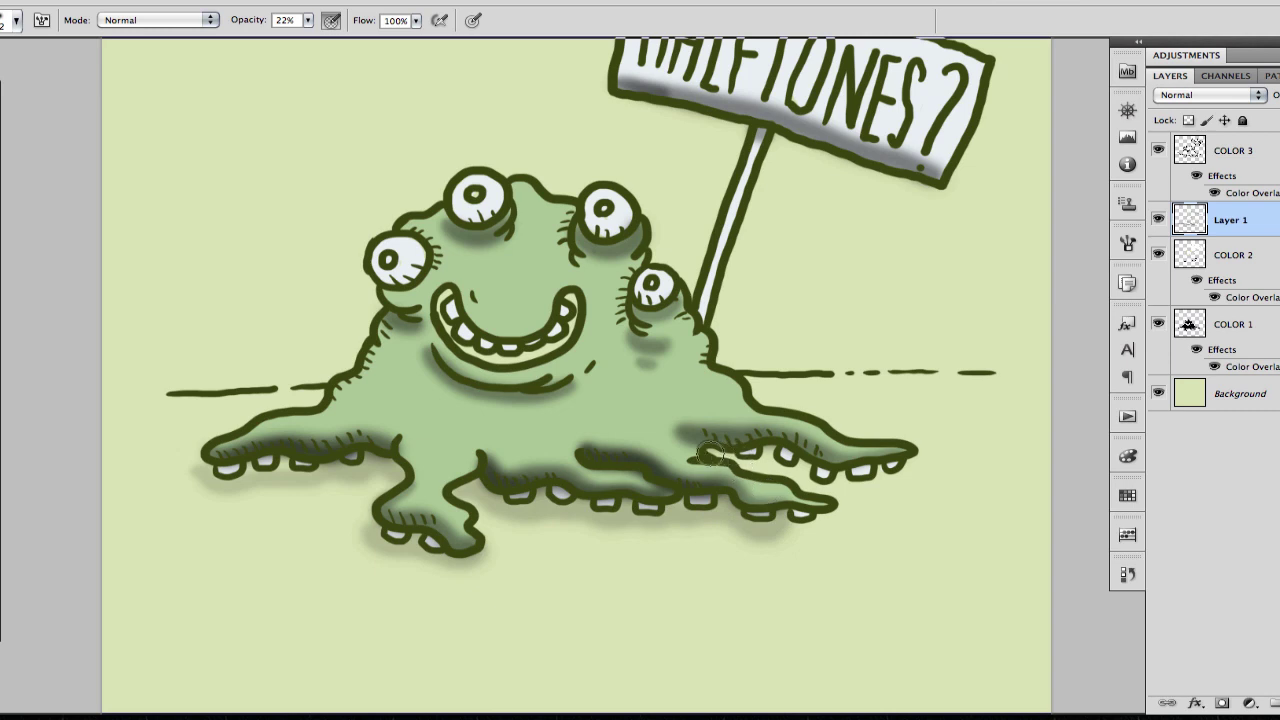
mouse_move(710, 453)
left_mouse_down()
mouse_move(768, 457)
mouse_move(810, 486)
mouse_move(908, 456)
left_mouse_up()
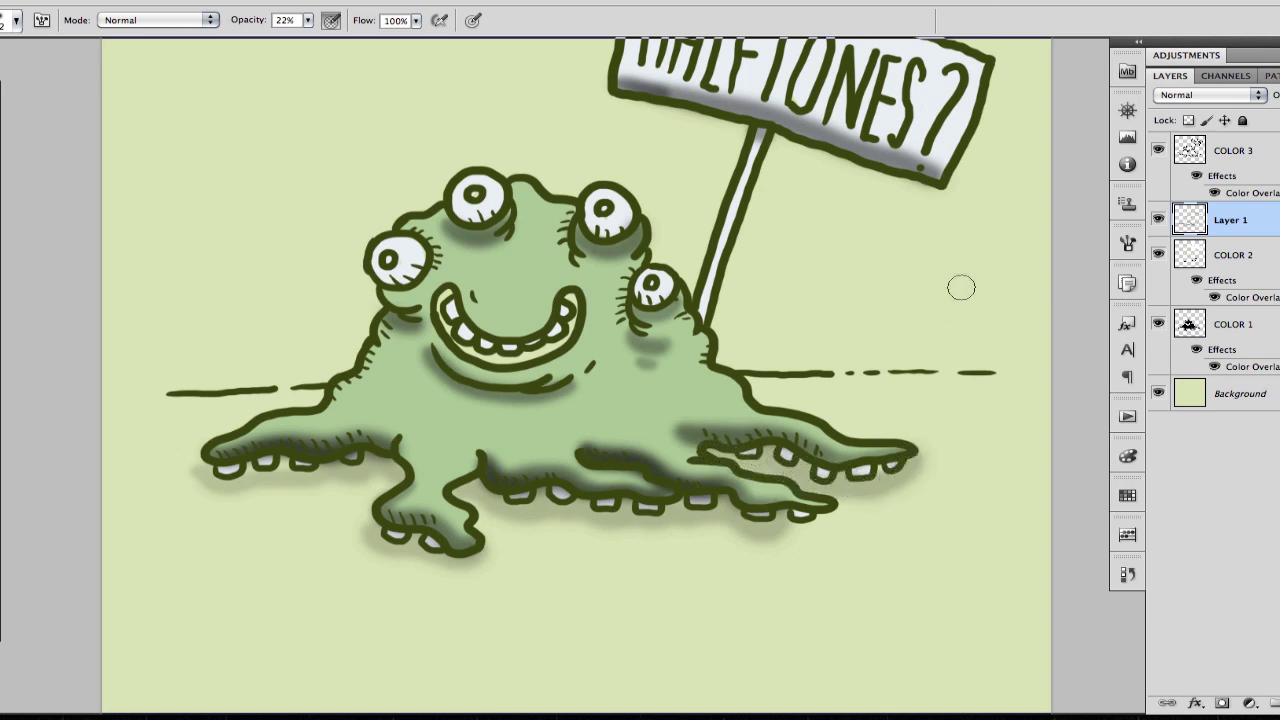
left_click_drag(926, 277, 891, 386)
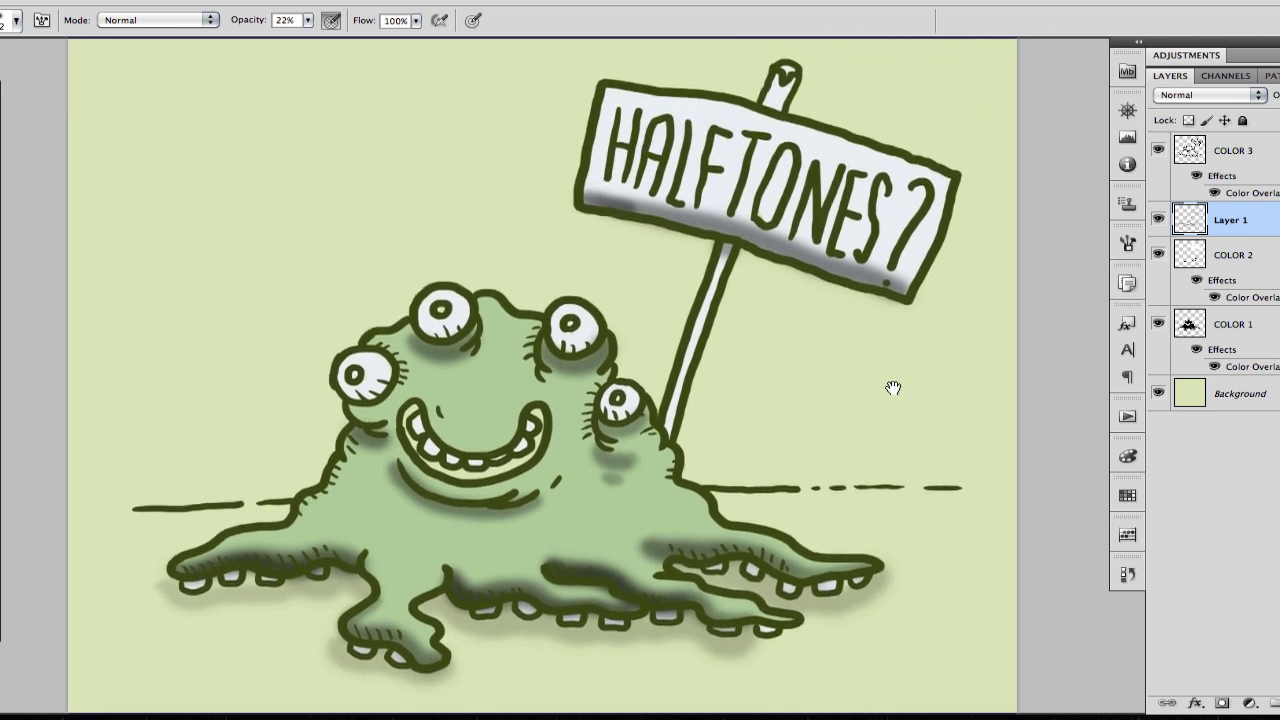
Copy Layer 1's shading and paste it into a new Grayscale document
left_click(1185, 222, "super")
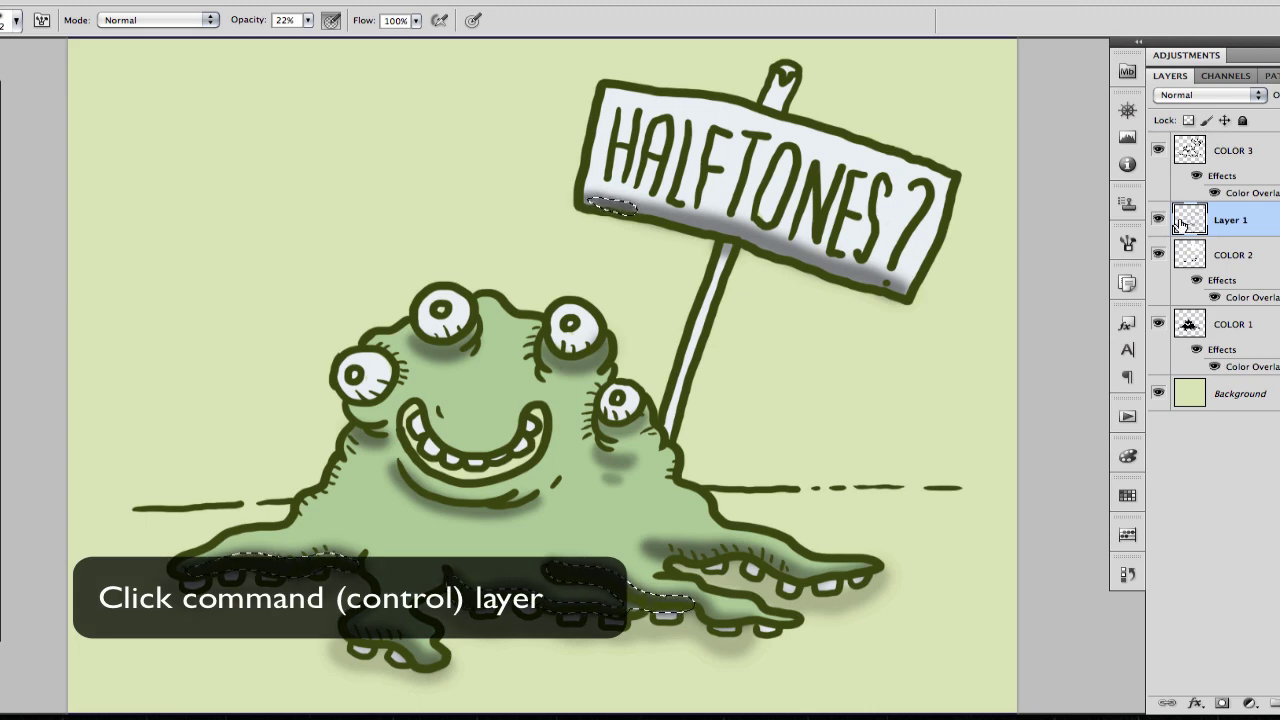
left_click(120, 0)
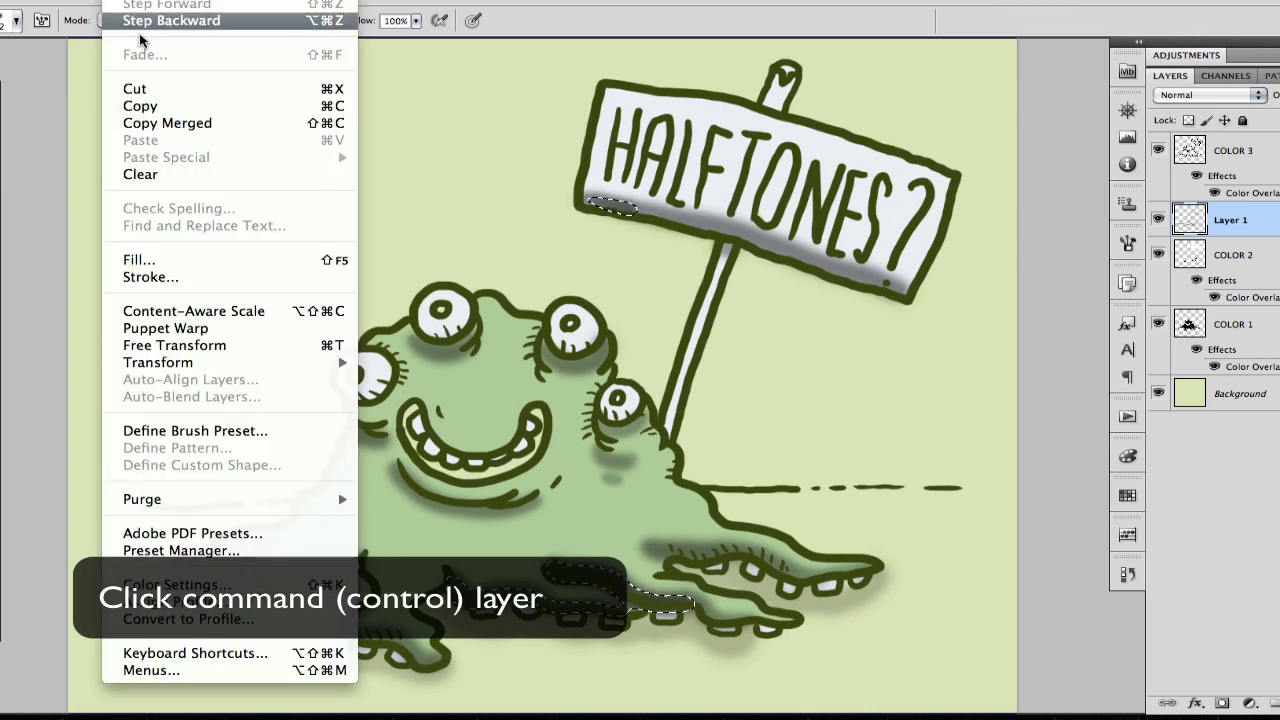
left_click(154, 110)
left_click(75, 0)
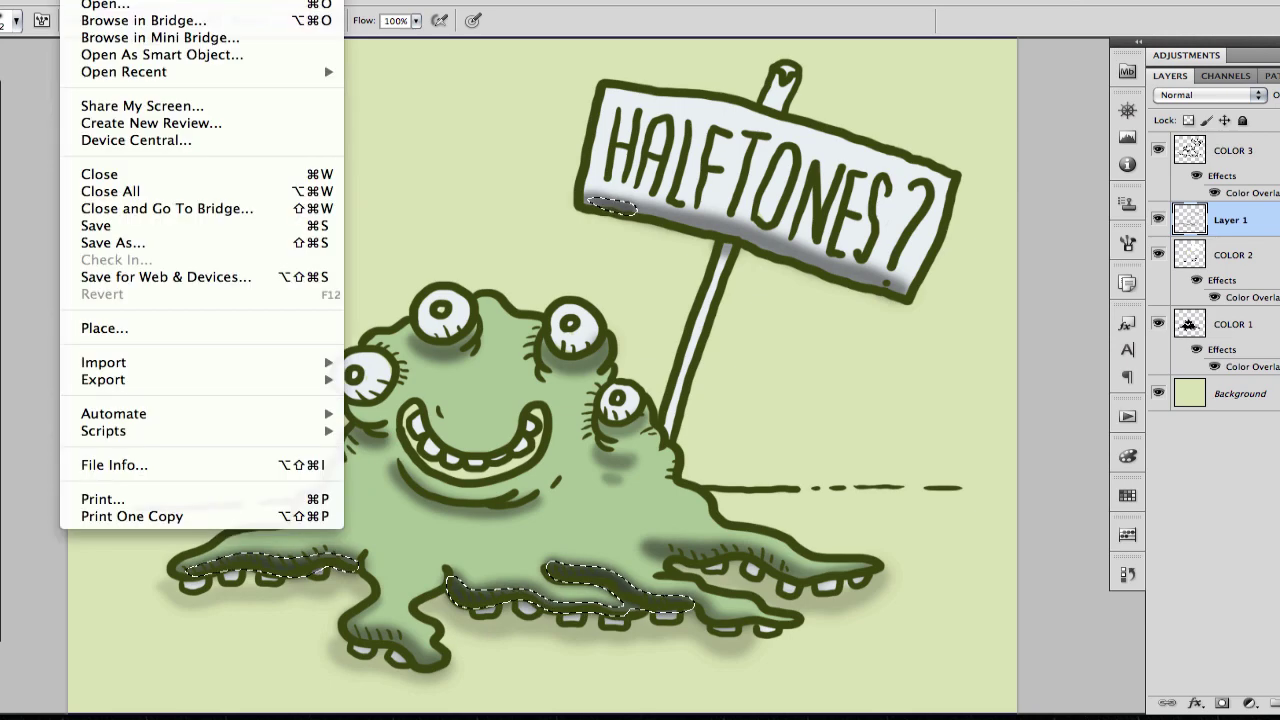
left_click(100, 0)
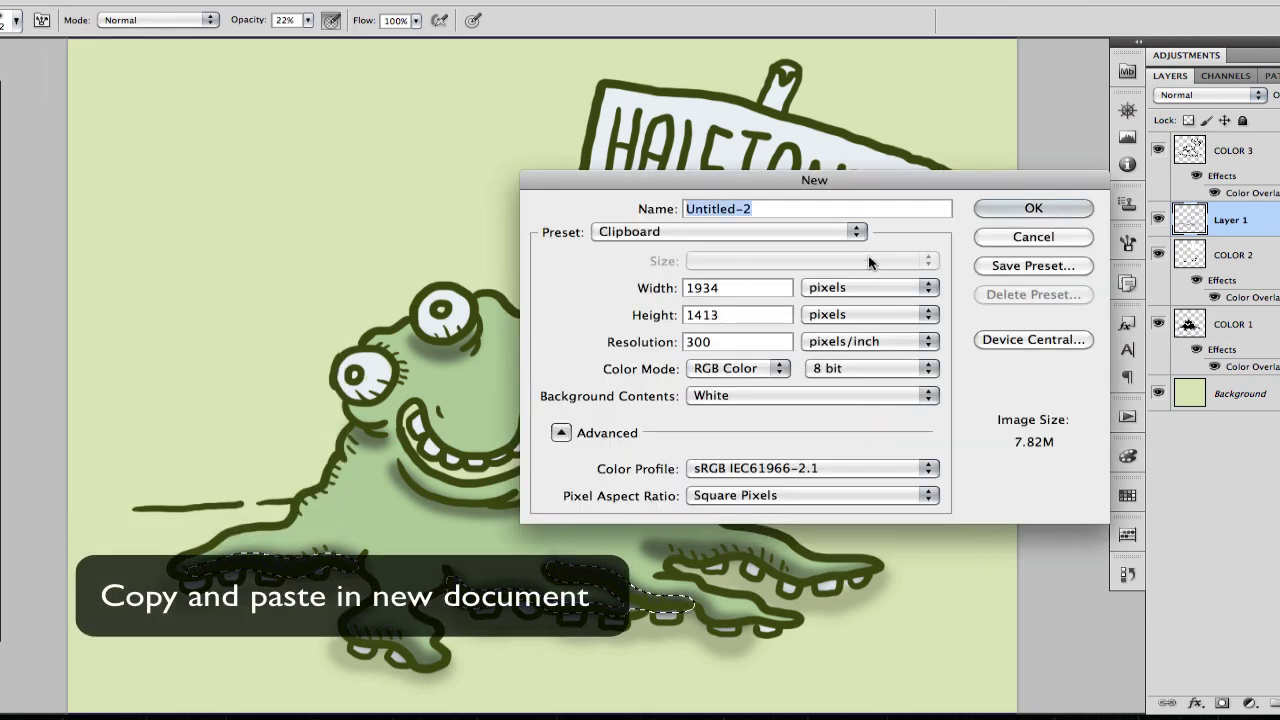
left_click(782, 370)
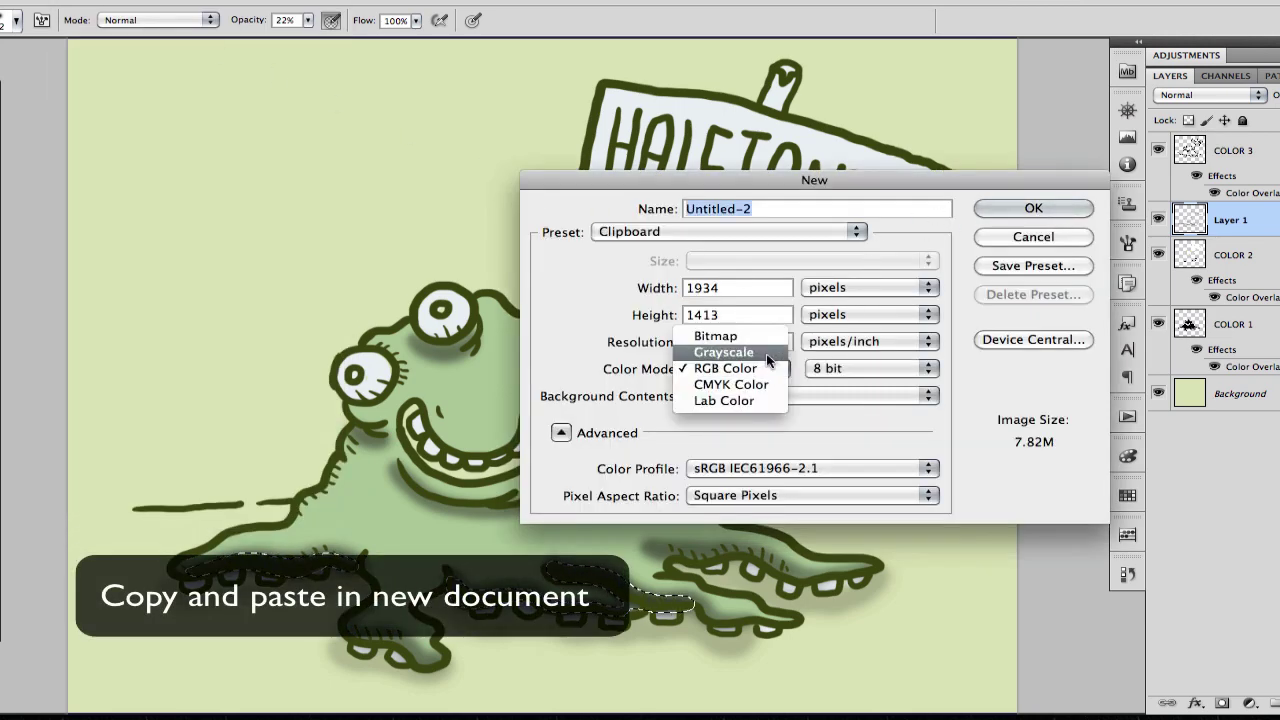
left_click(660, 352)
left_click(1033, 207)
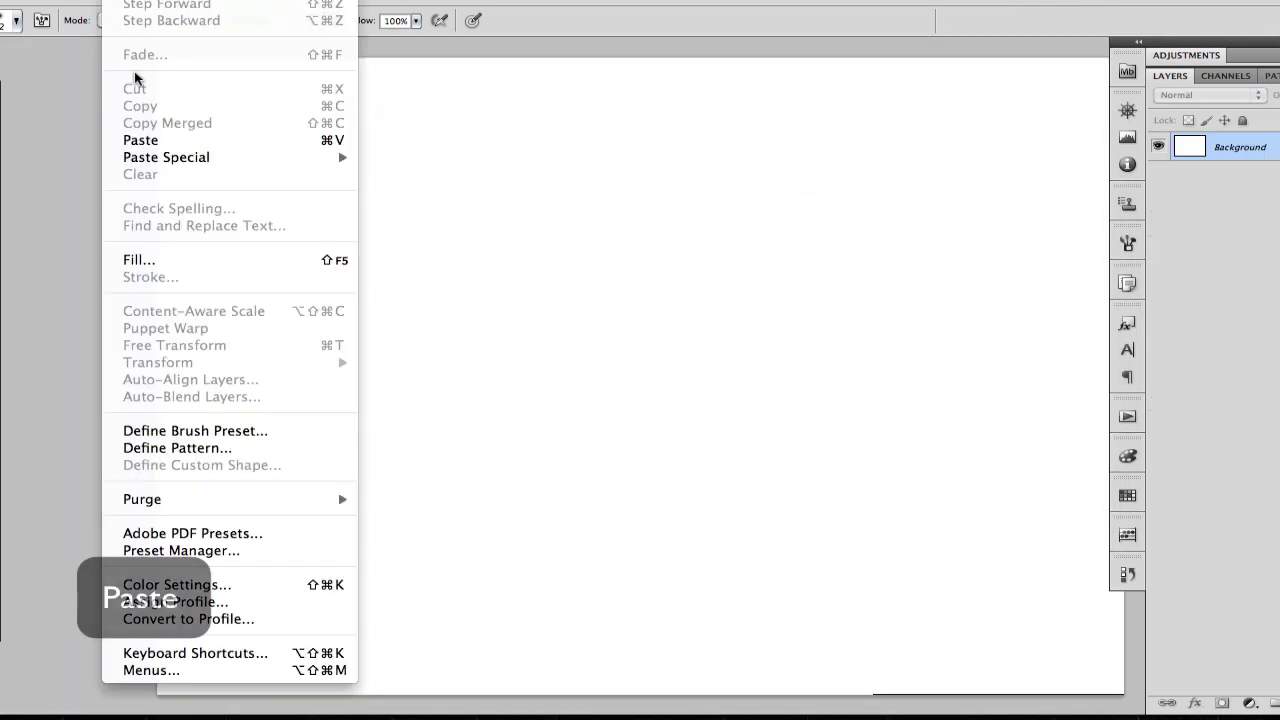
left_click(128, 140)
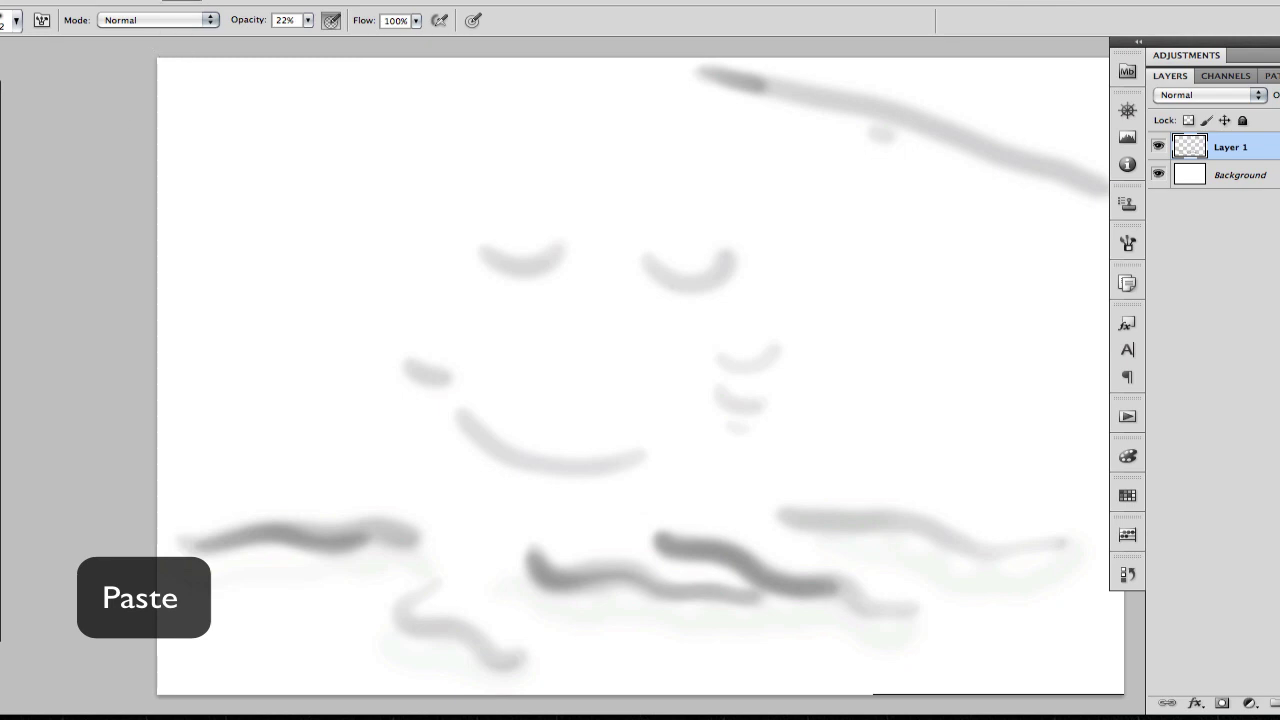
Convert it to Bitmap with a Round Halftone Screen at 20 lines per inch
left_click(181, 0)
mouse_move(200, 0)
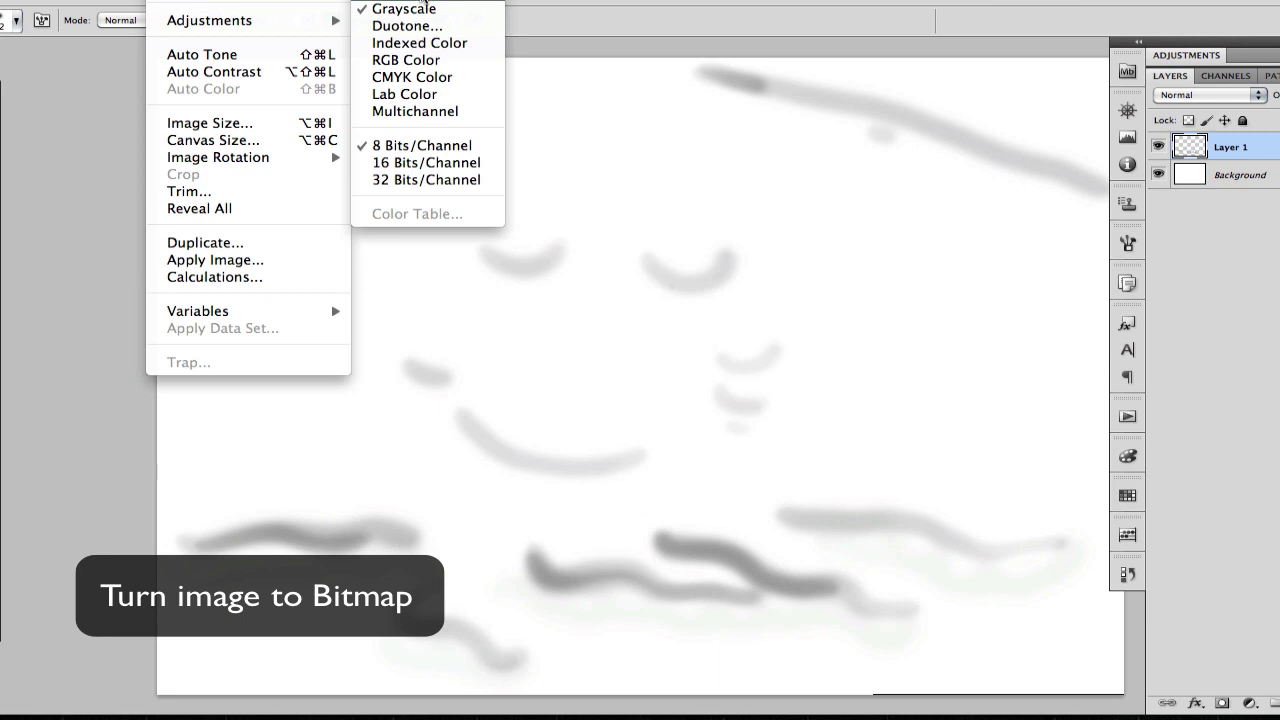
left_click(424, 4)
left_click(778, 241)
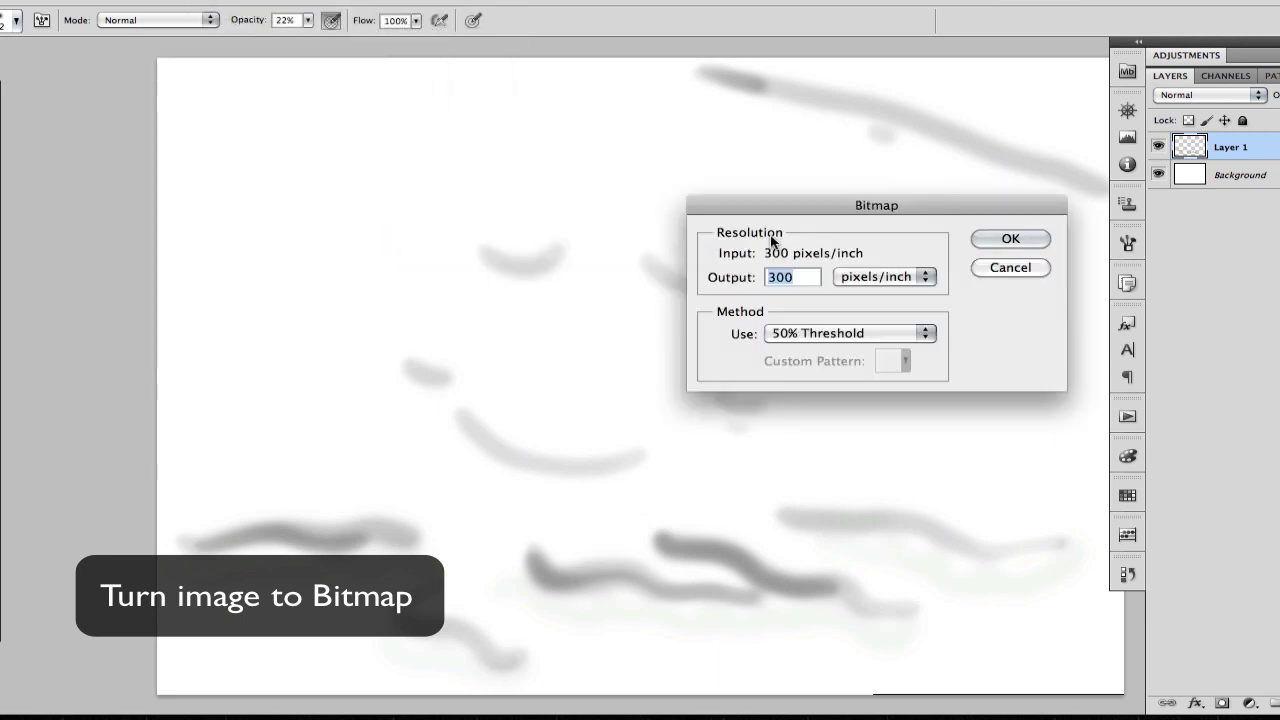
left_click(843, 341)
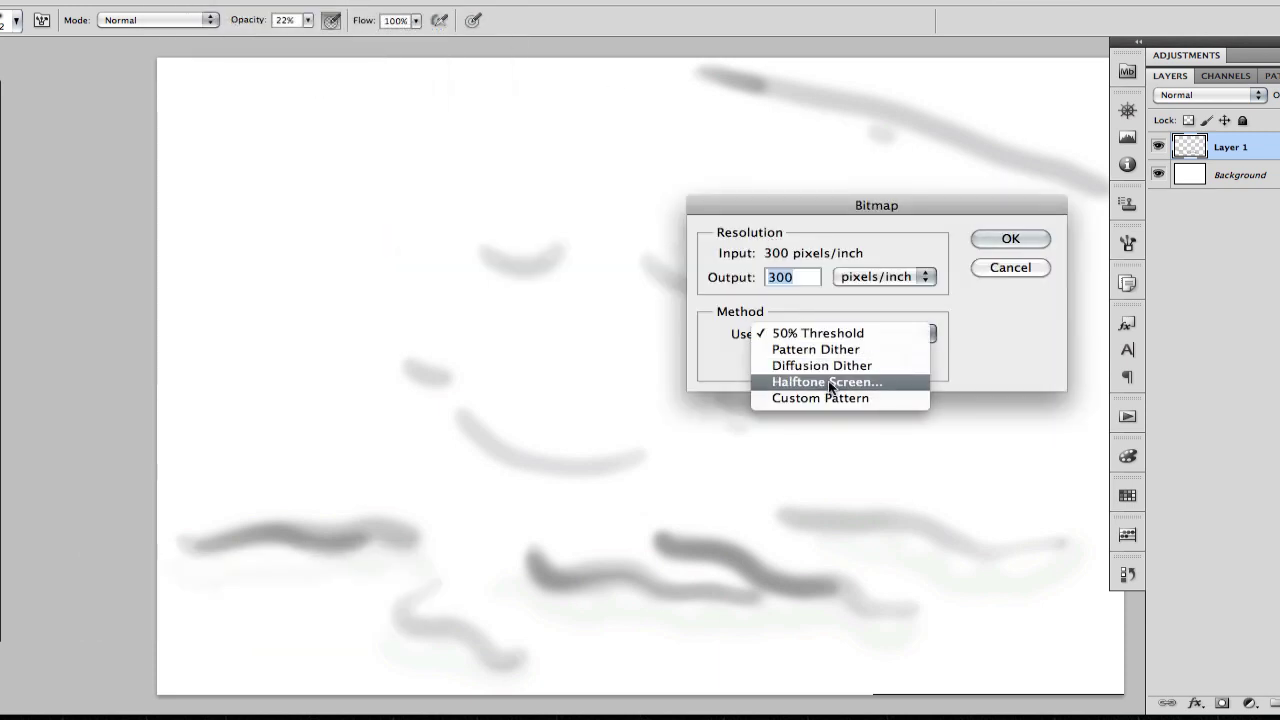
left_click(829, 381)
left_click(988, 240)
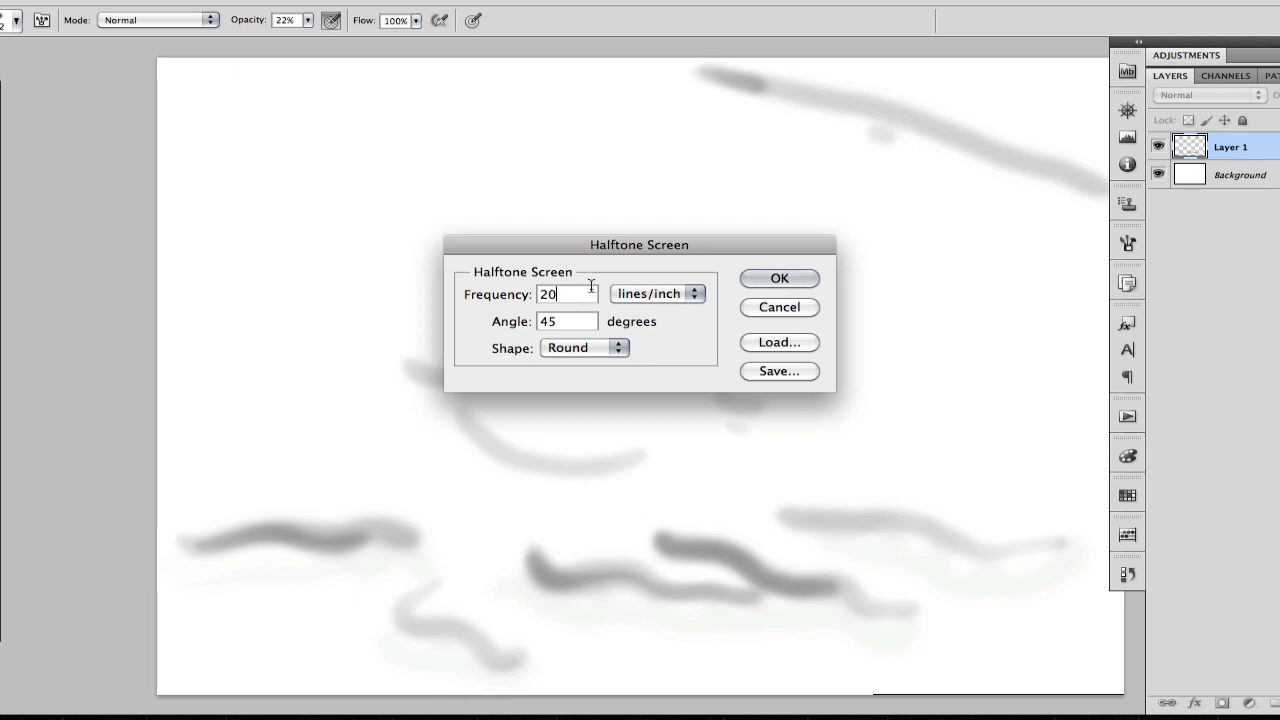
left_click(617, 347)
left_click(616, 352)
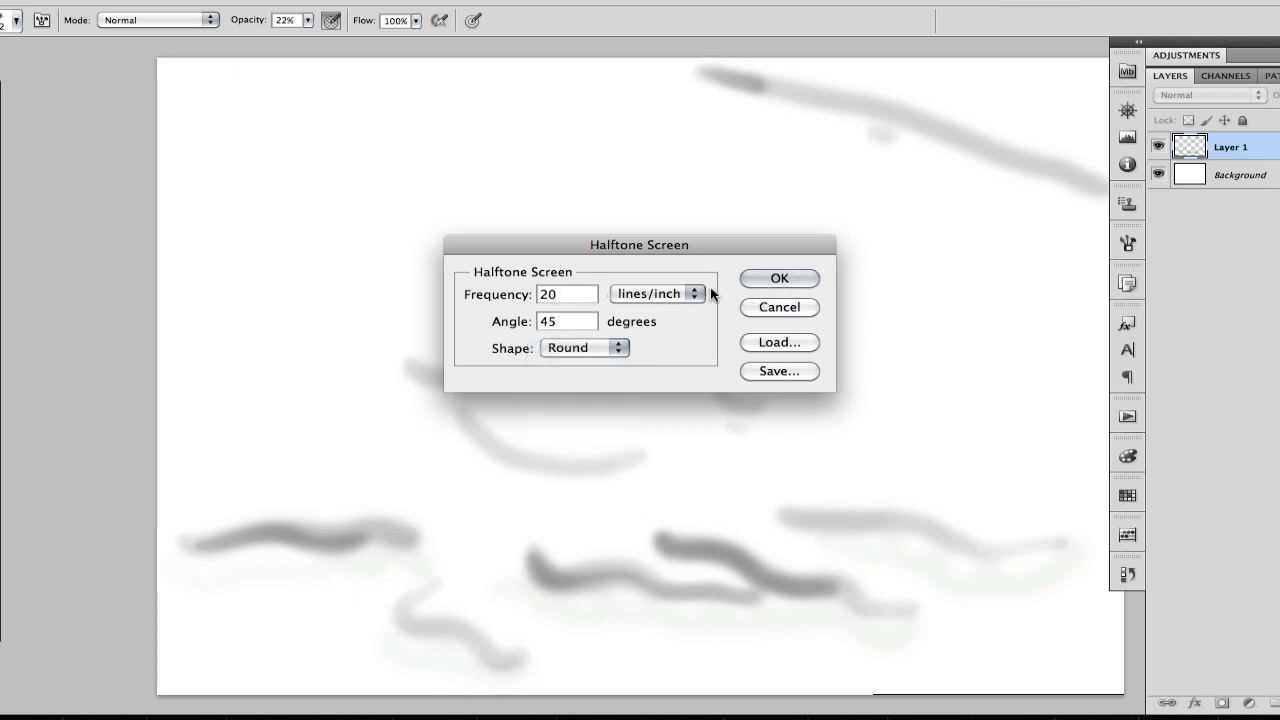
left_click(777, 279)
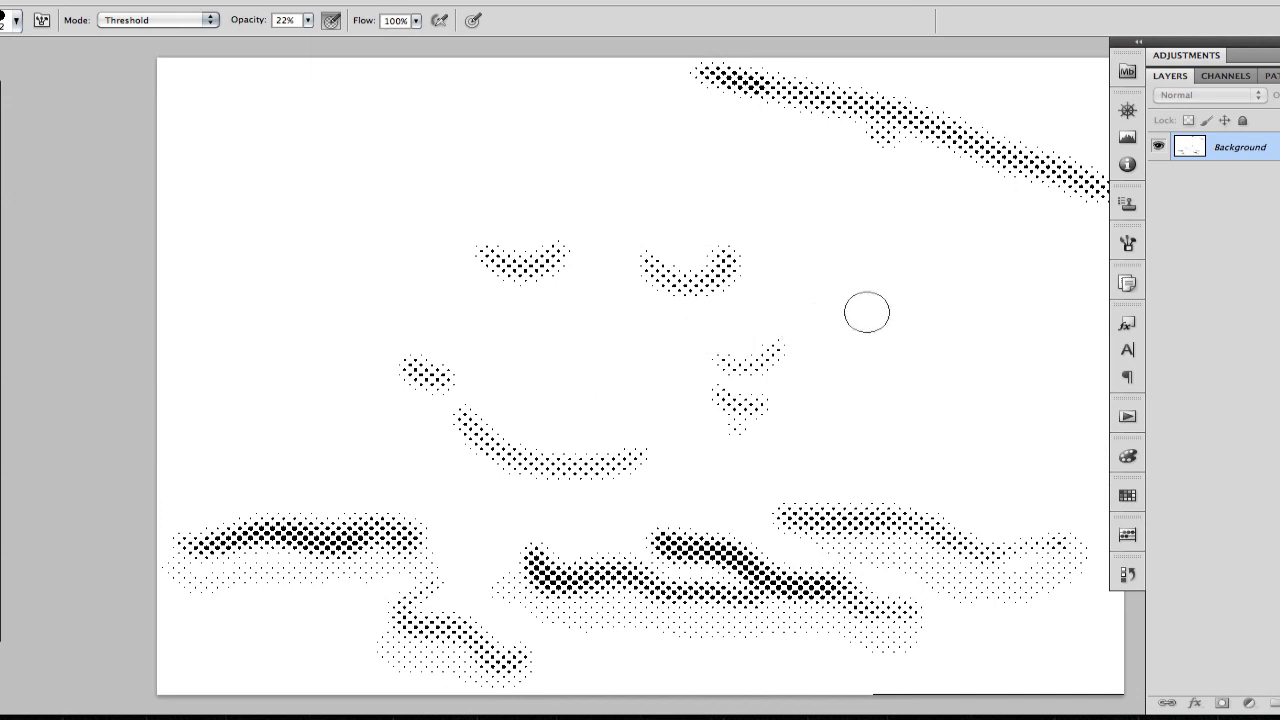
Revert to the pasted strokes and redo the Bitmap halftone at 40 lines per inch
left_click(1128, 574)
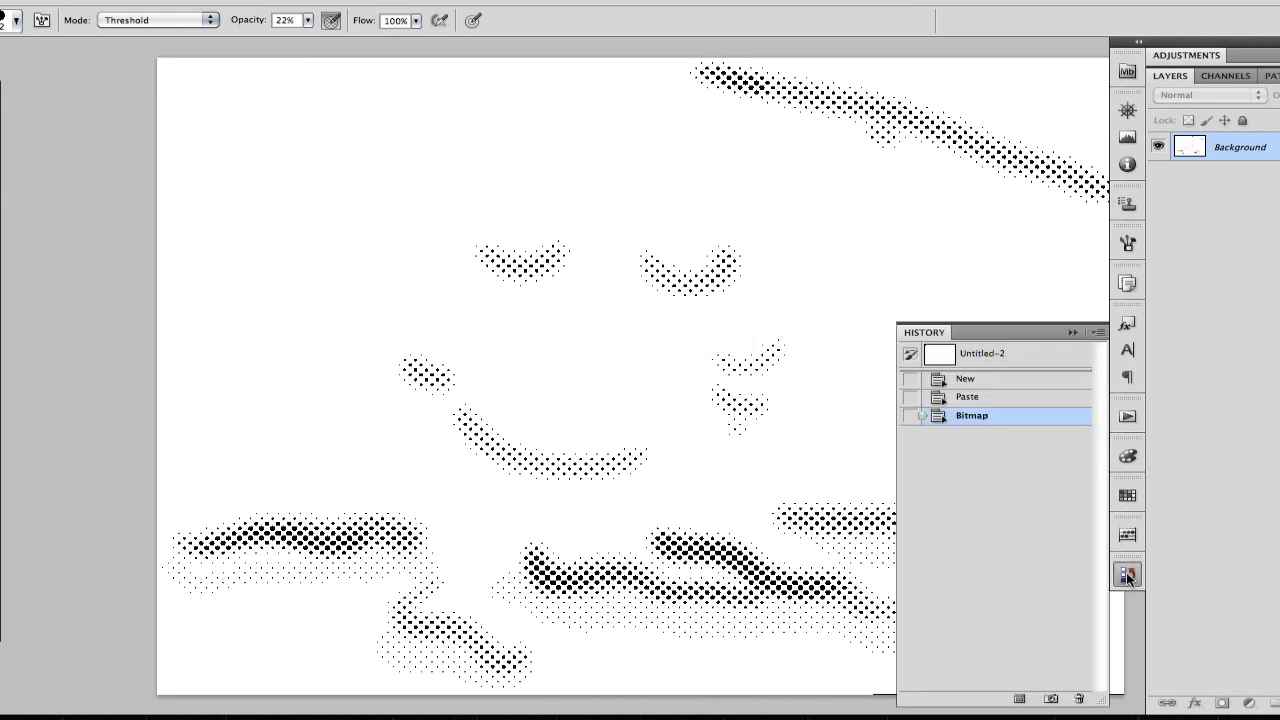
left_click(993, 399)
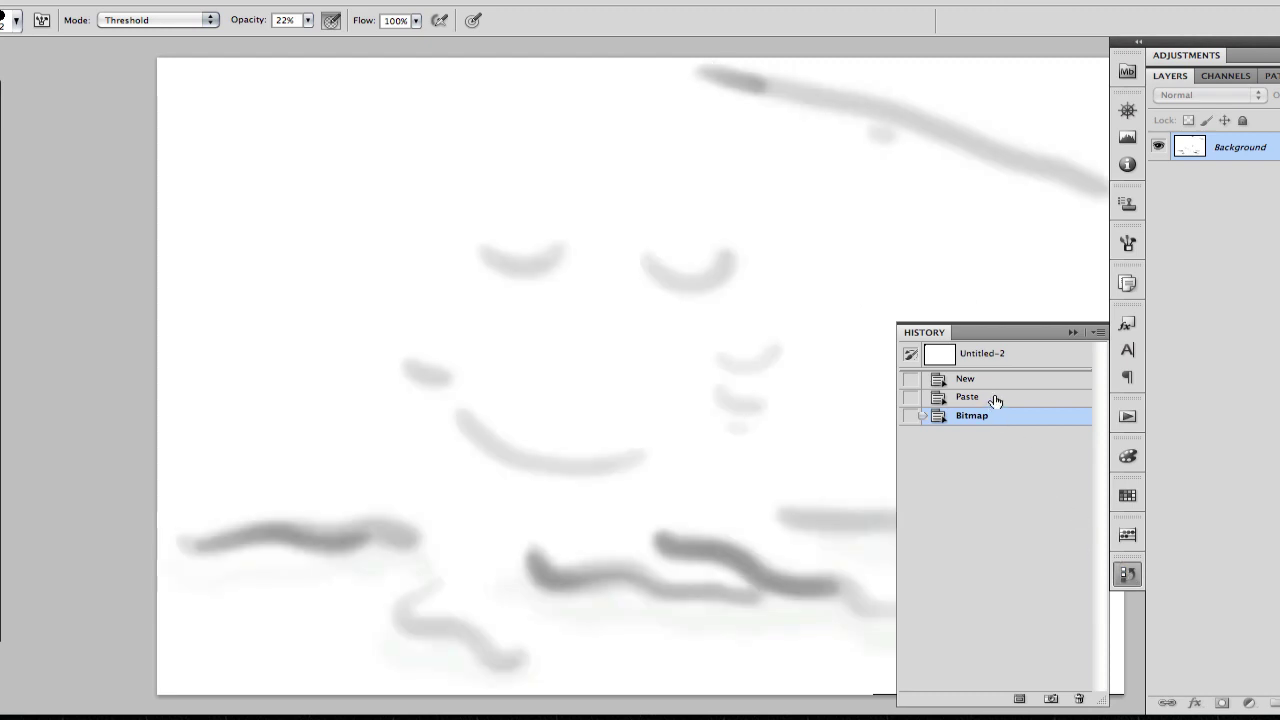
left_click(1071, 332)
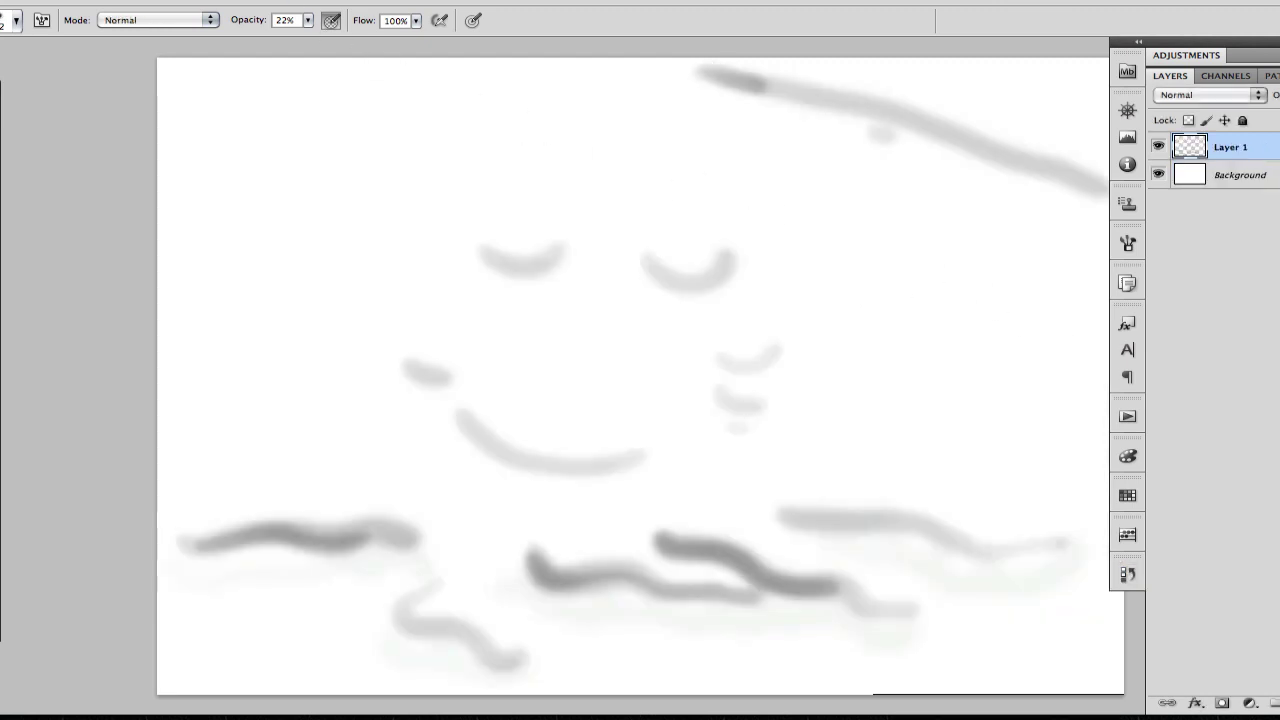
left_click(175, 0)
mouse_move(190, 3)
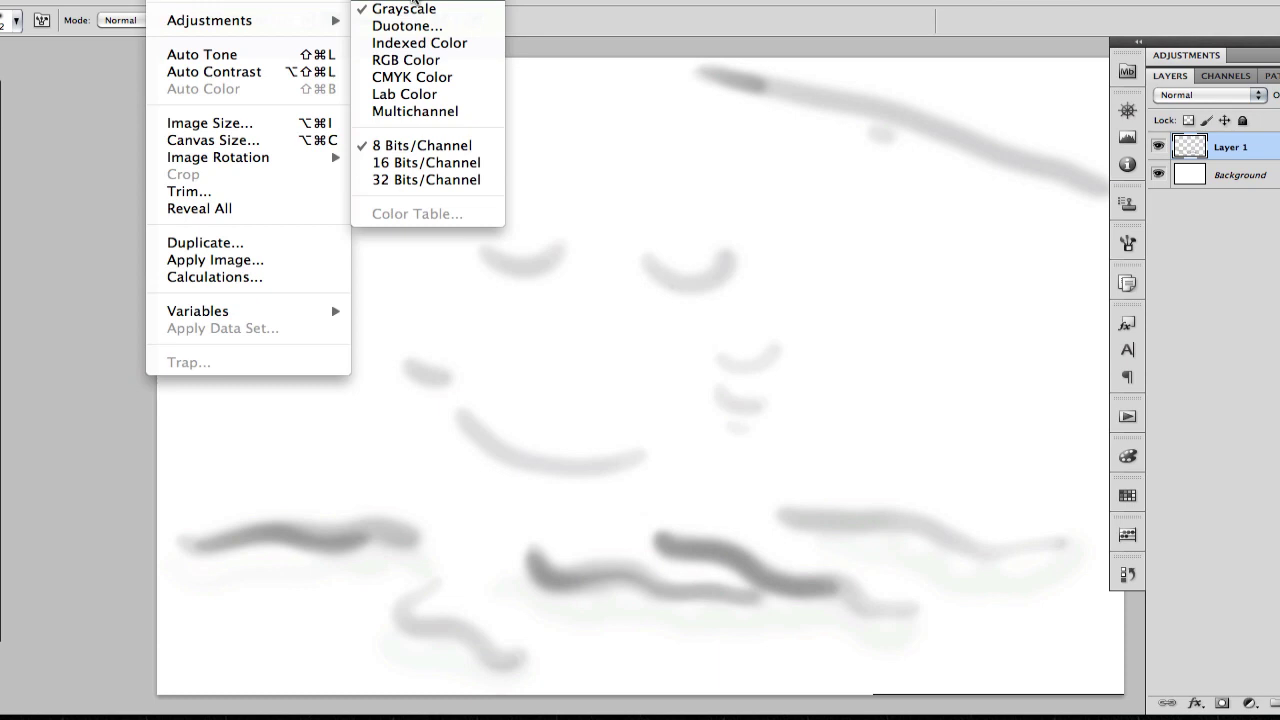
left_click(453, 2)
left_click(778, 238)
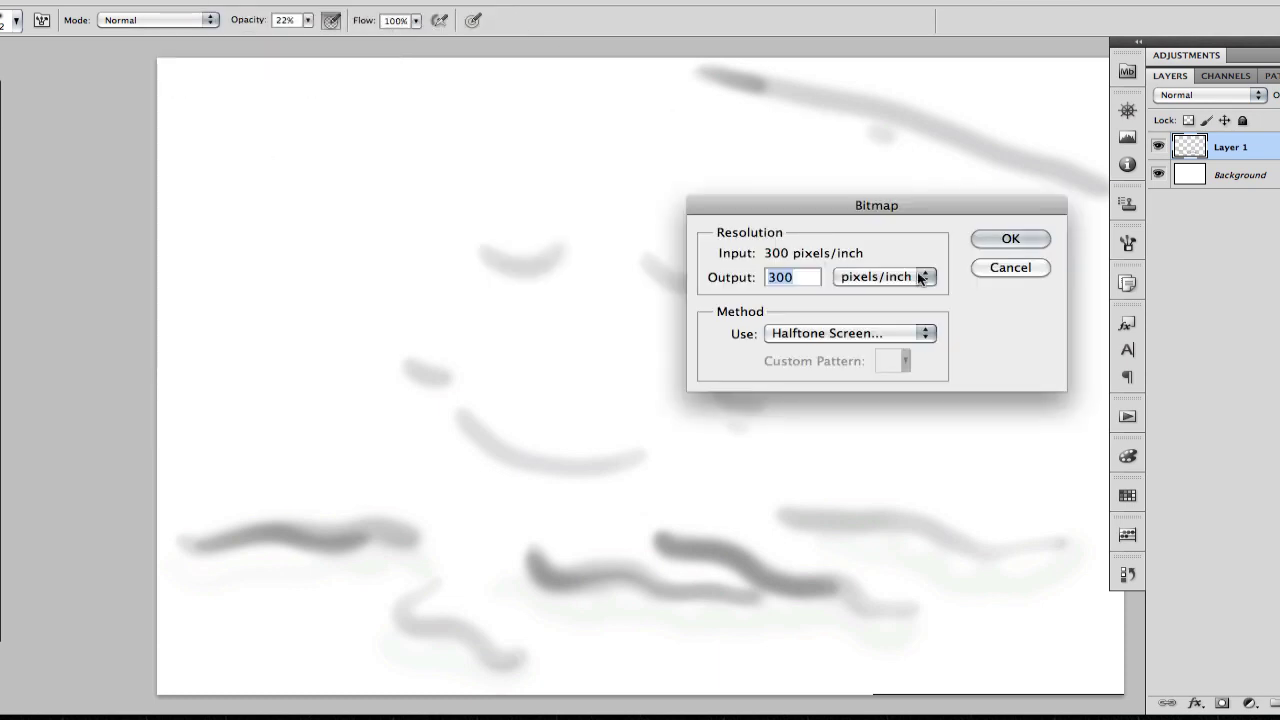
left_click(1008, 239)
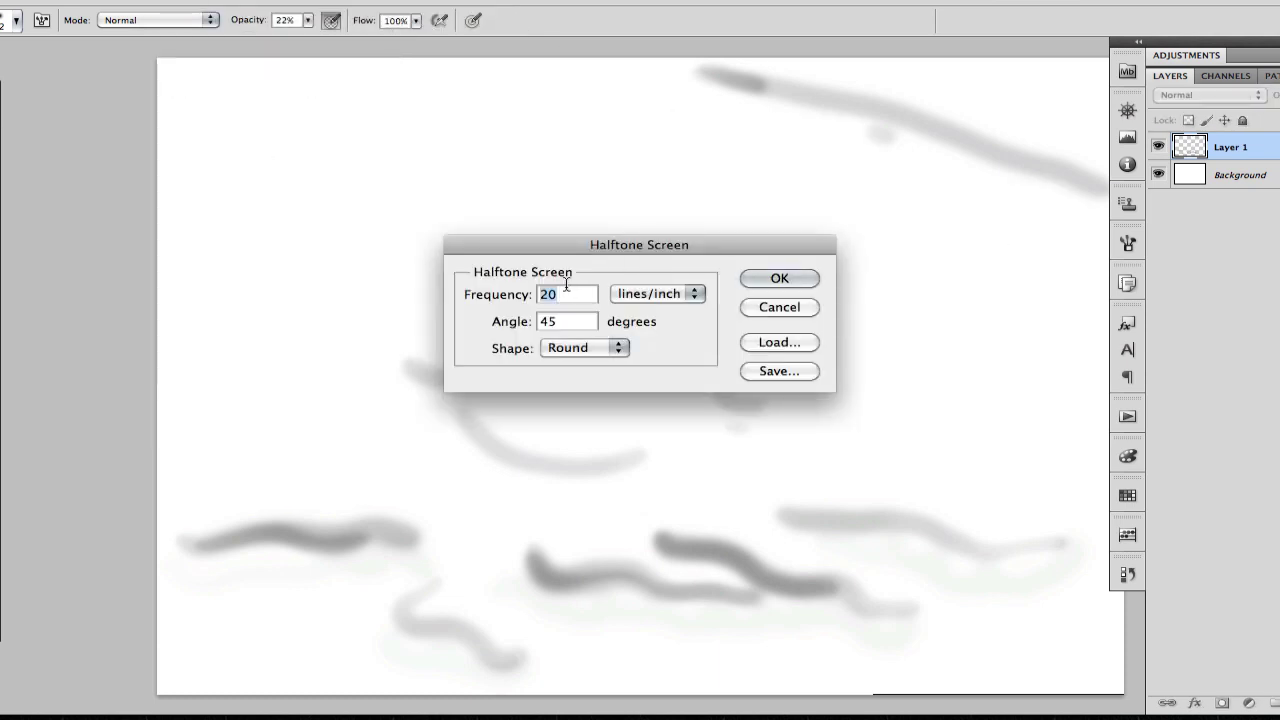
left_click(779, 279)
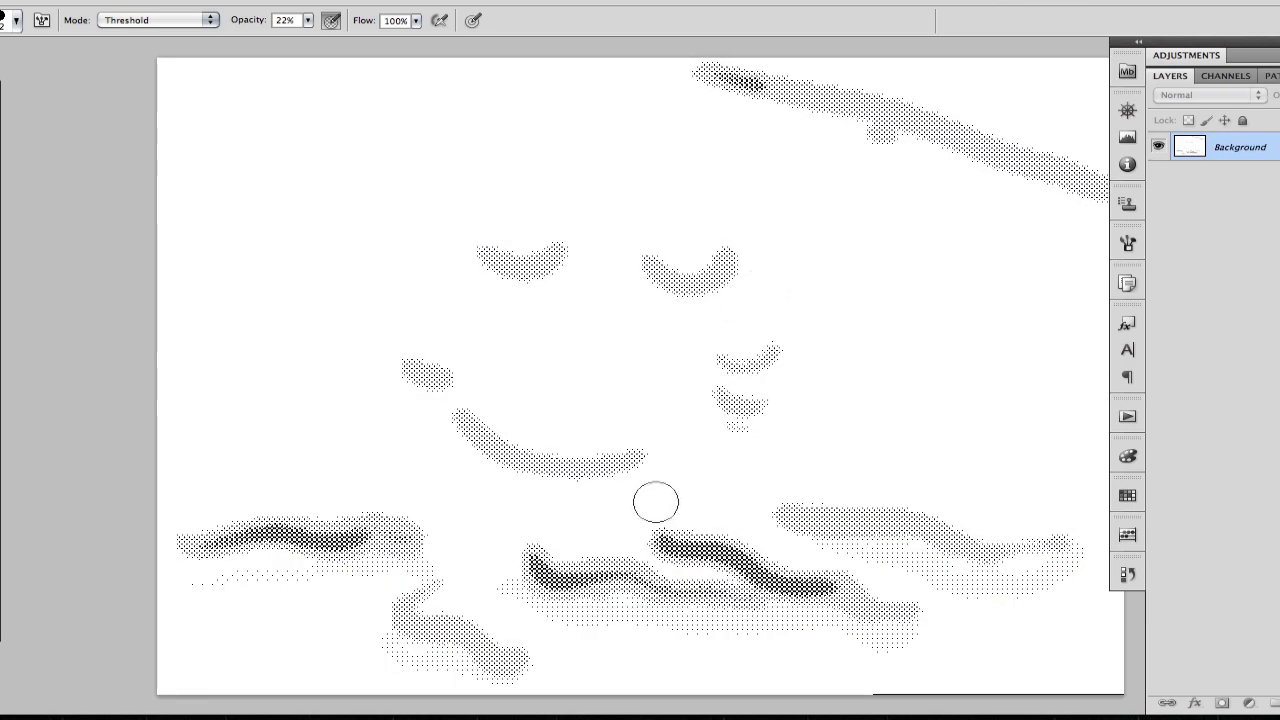
Zoom in to inspect the halftone dots up close
key("z")
mouse_move(654, 511)
left_mouse_down()
mouse_move(714, 437)
mouse_move(706, 446)
mouse_move(703, 328)
left_mouse_up()
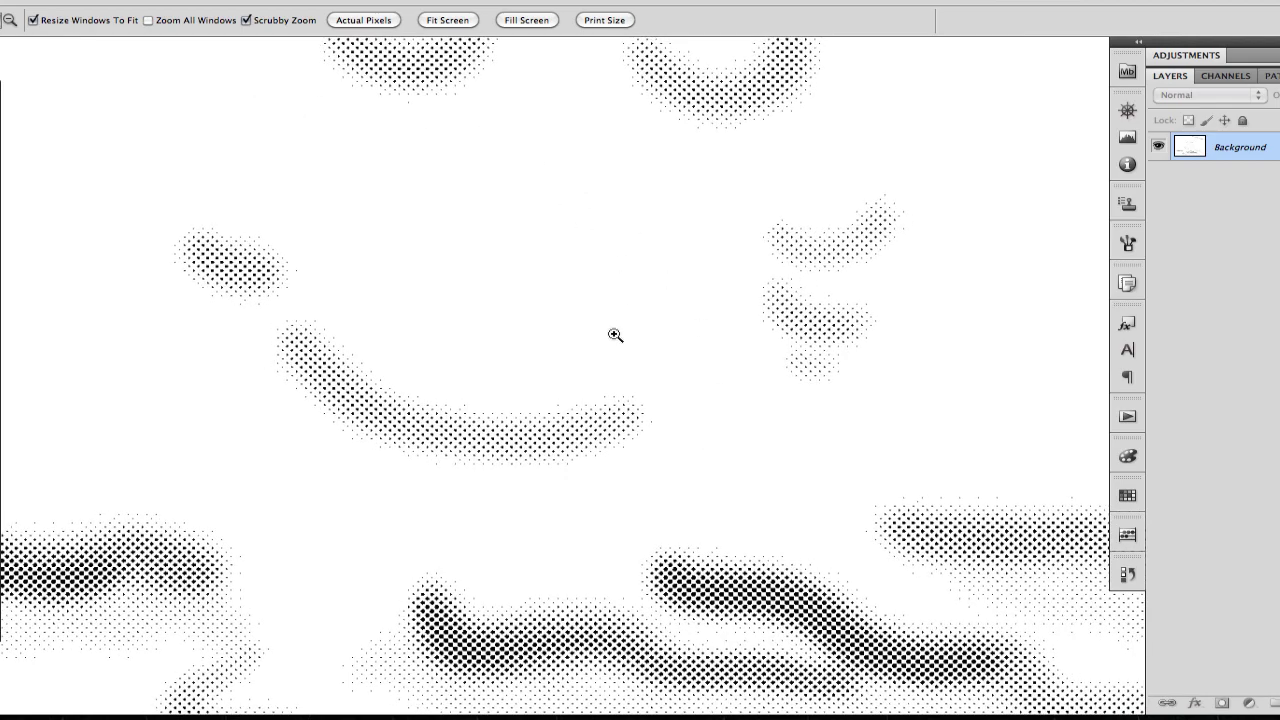
left_click_drag(615, 335, 543, 251)
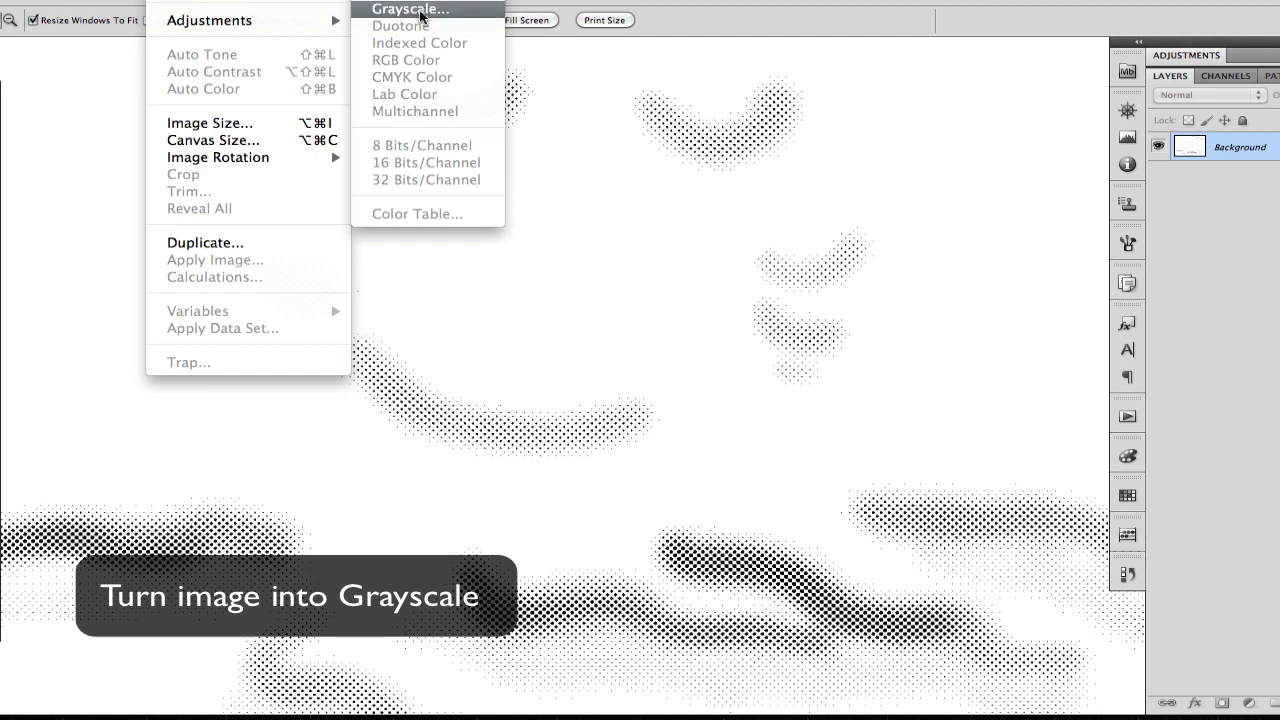
Convert to Grayscale, then Color Range-select the black dots with Invert and Fuzziness 200
left_click(428, 12)
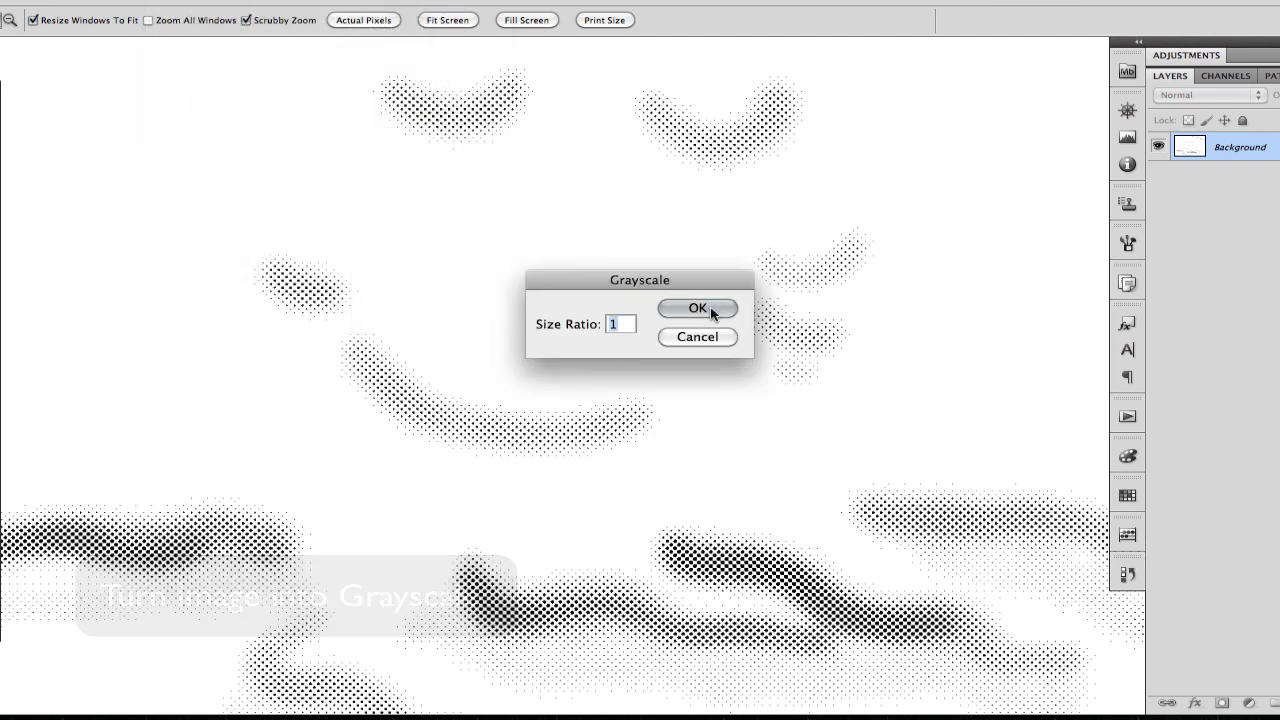
left_click(712, 311)
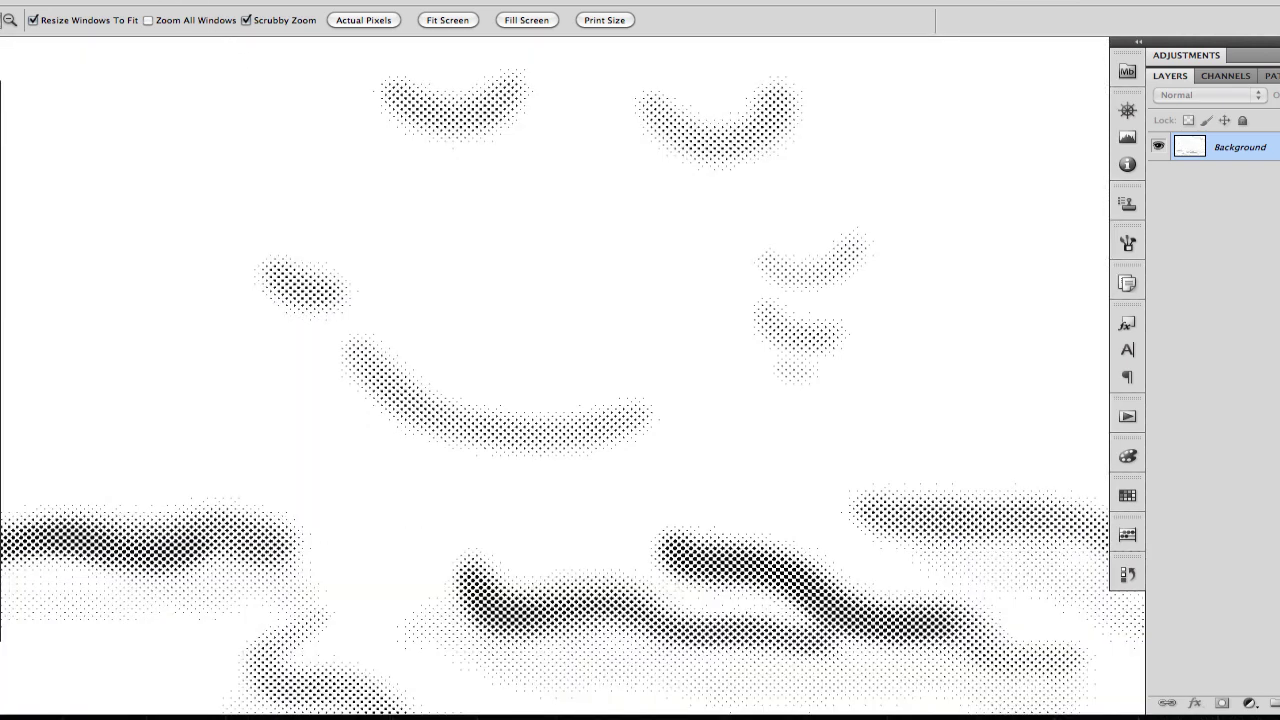
left_click(323, 137)
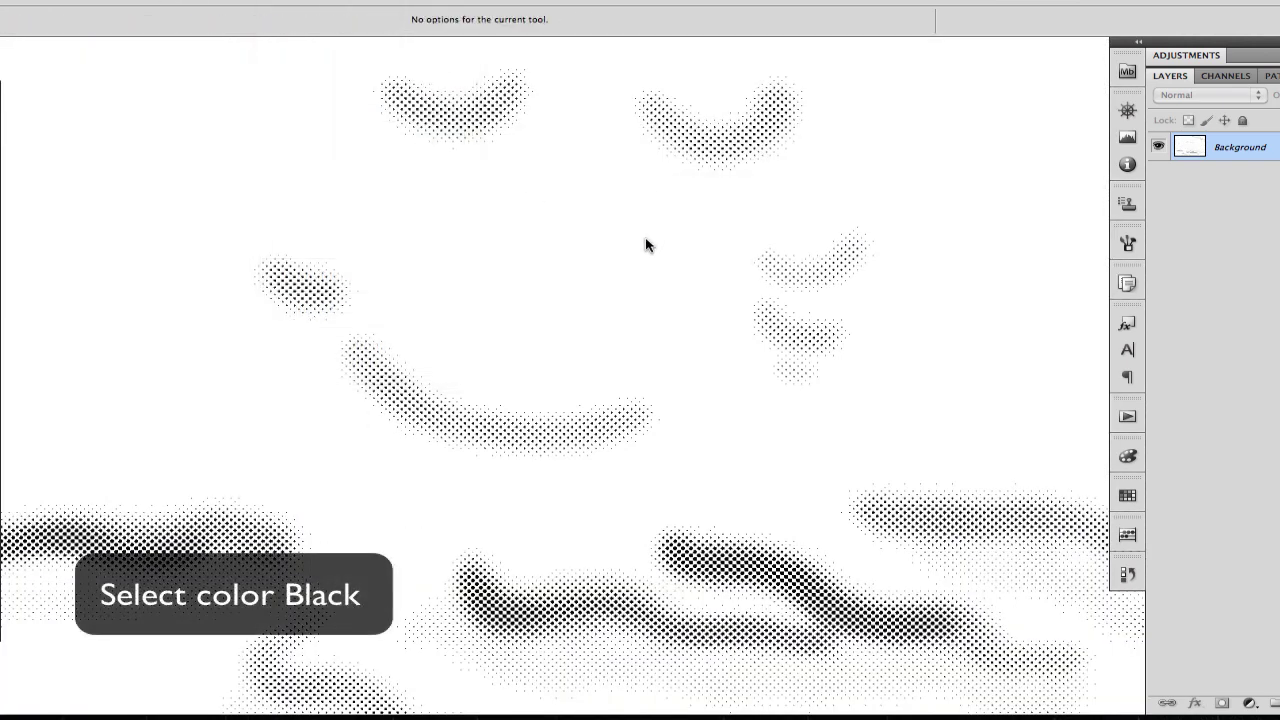
left_click(636, 228)
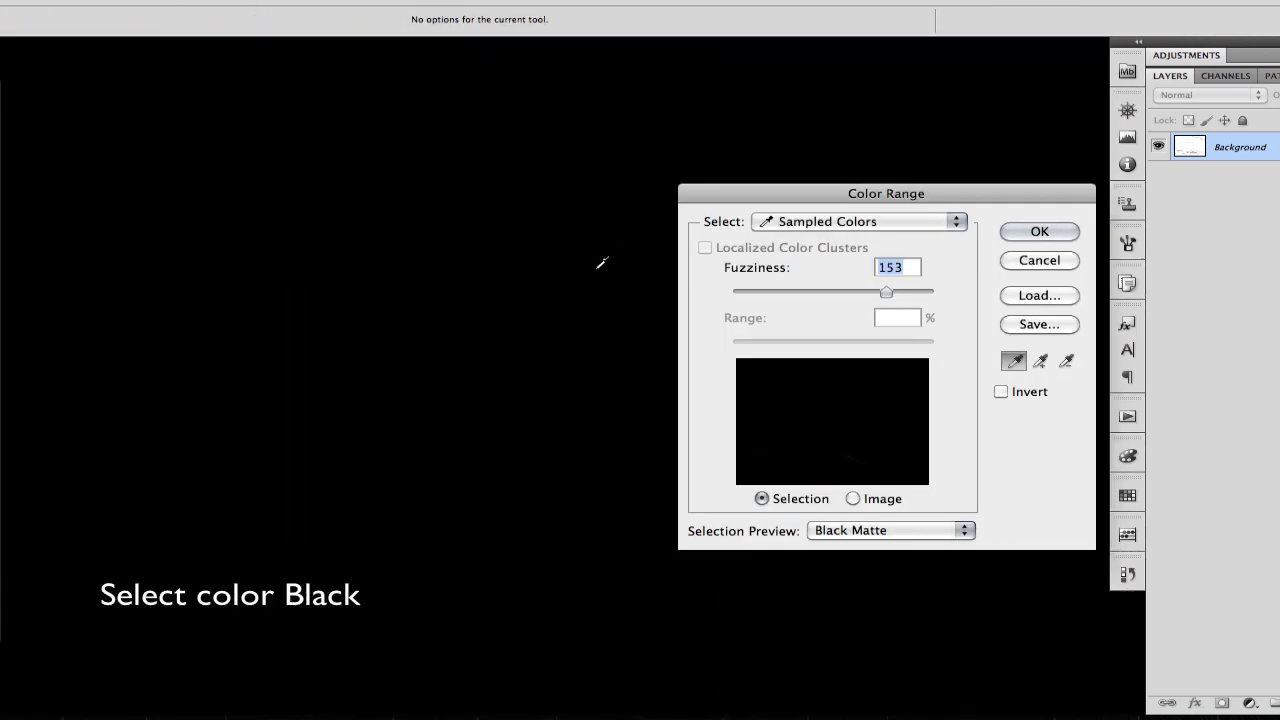
left_click(601, 263)
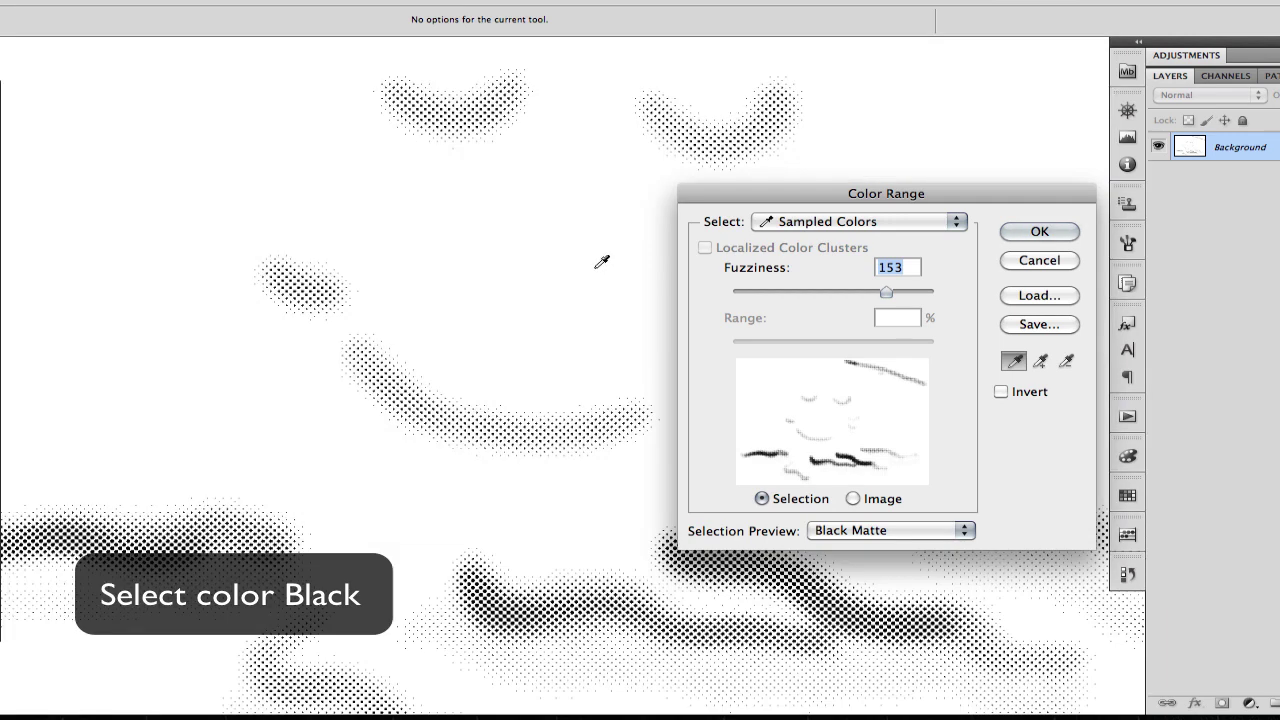
left_click(1001, 391)
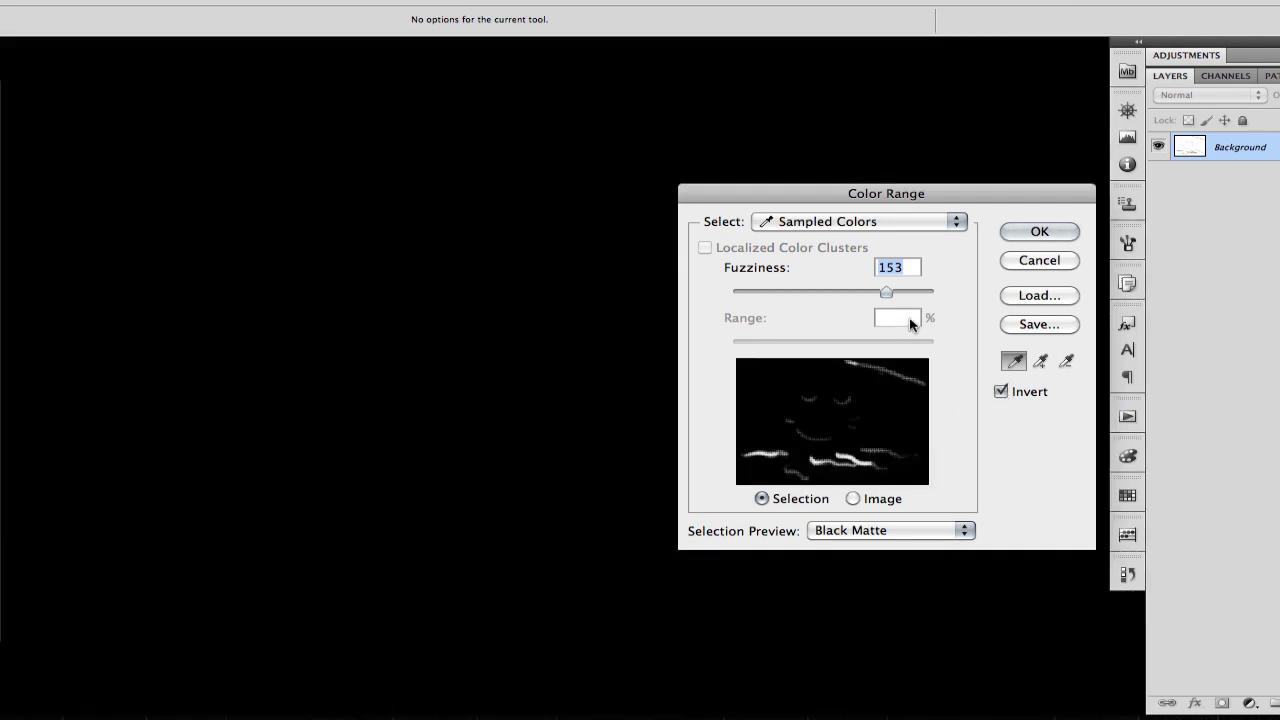
left_click_drag(886, 292, 954, 291)
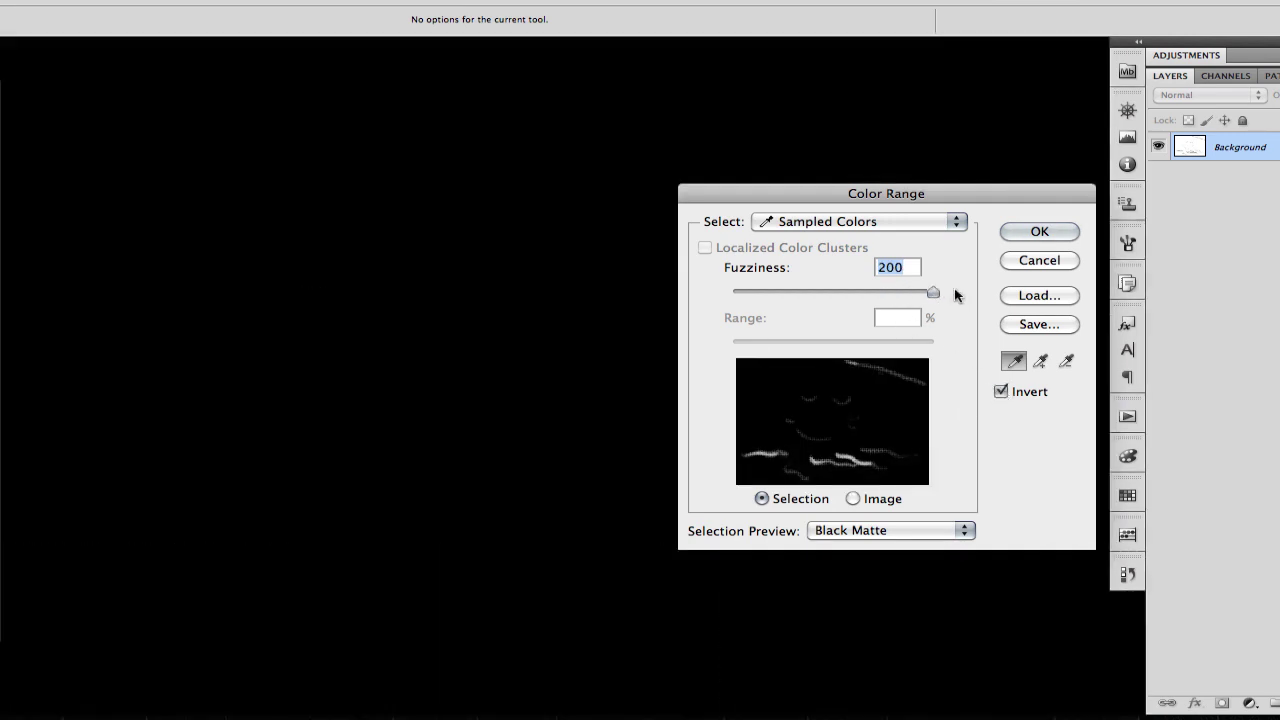
left_click(1040, 232)
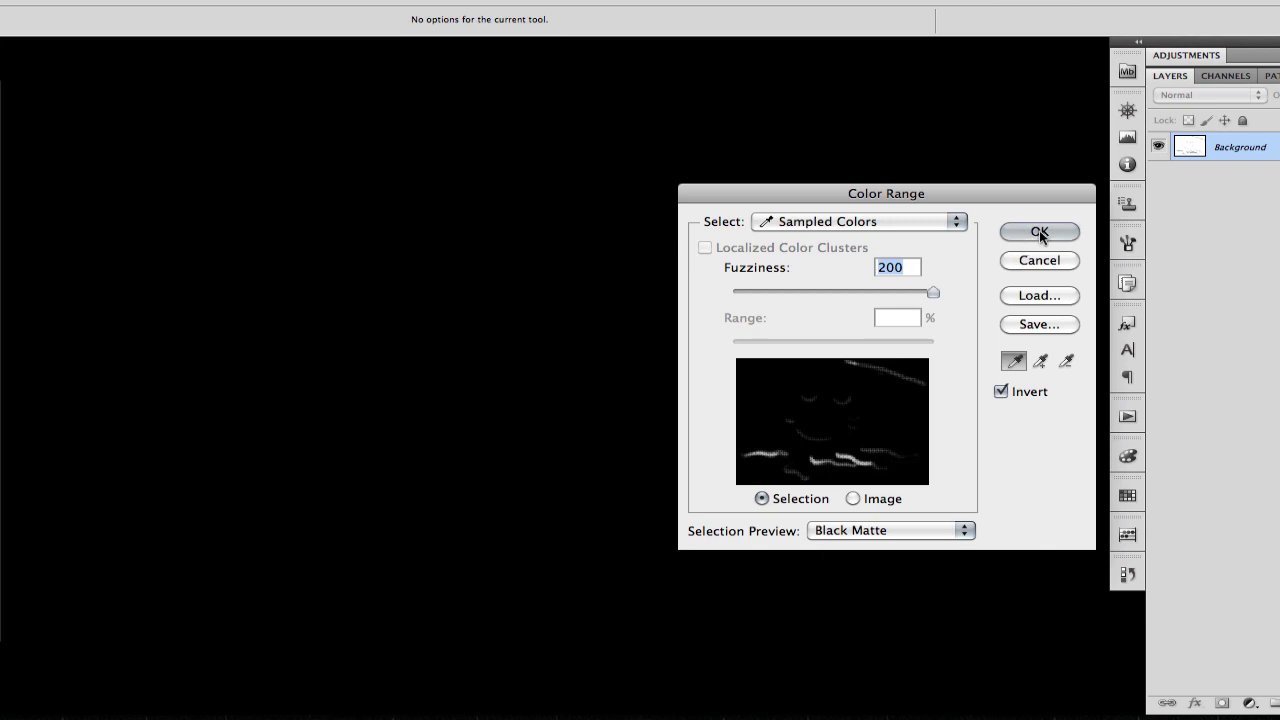
key("super+c")
Copy the halftone dots and paste them into the Untitled-1 monster illustration
left_click(130, 0)
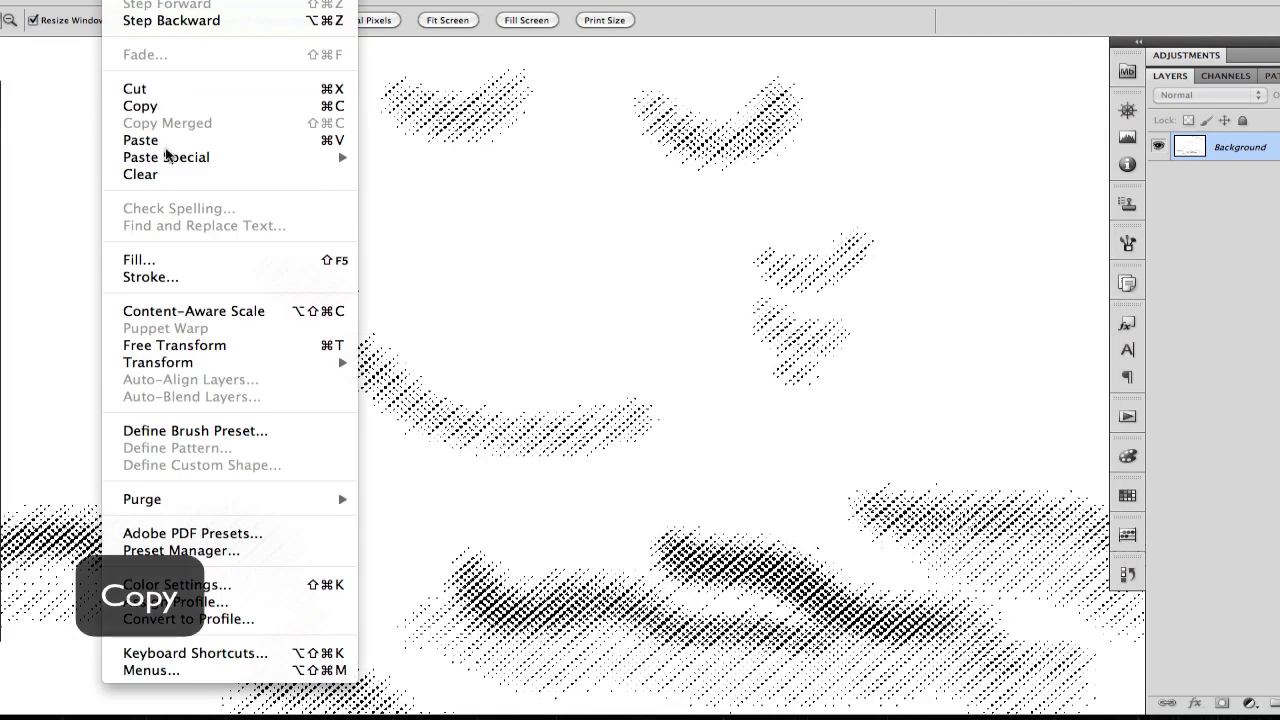
left_click(158, 106)
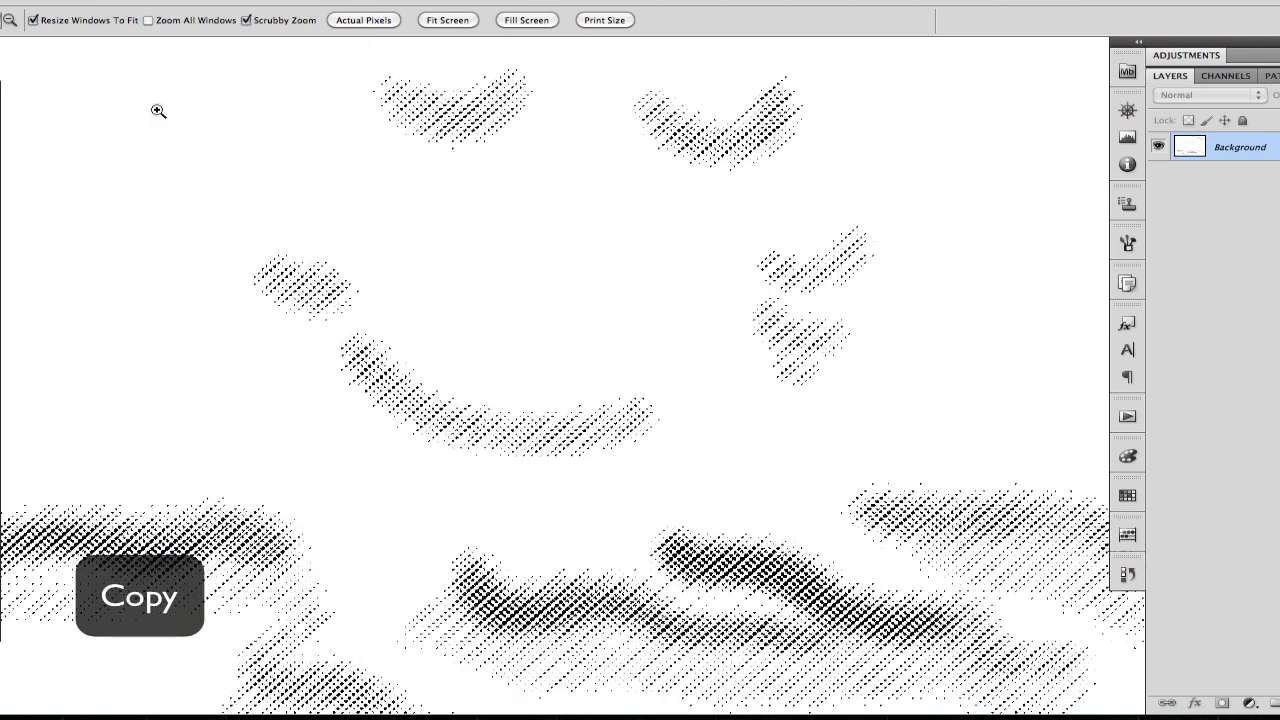
left_click(565, 0)
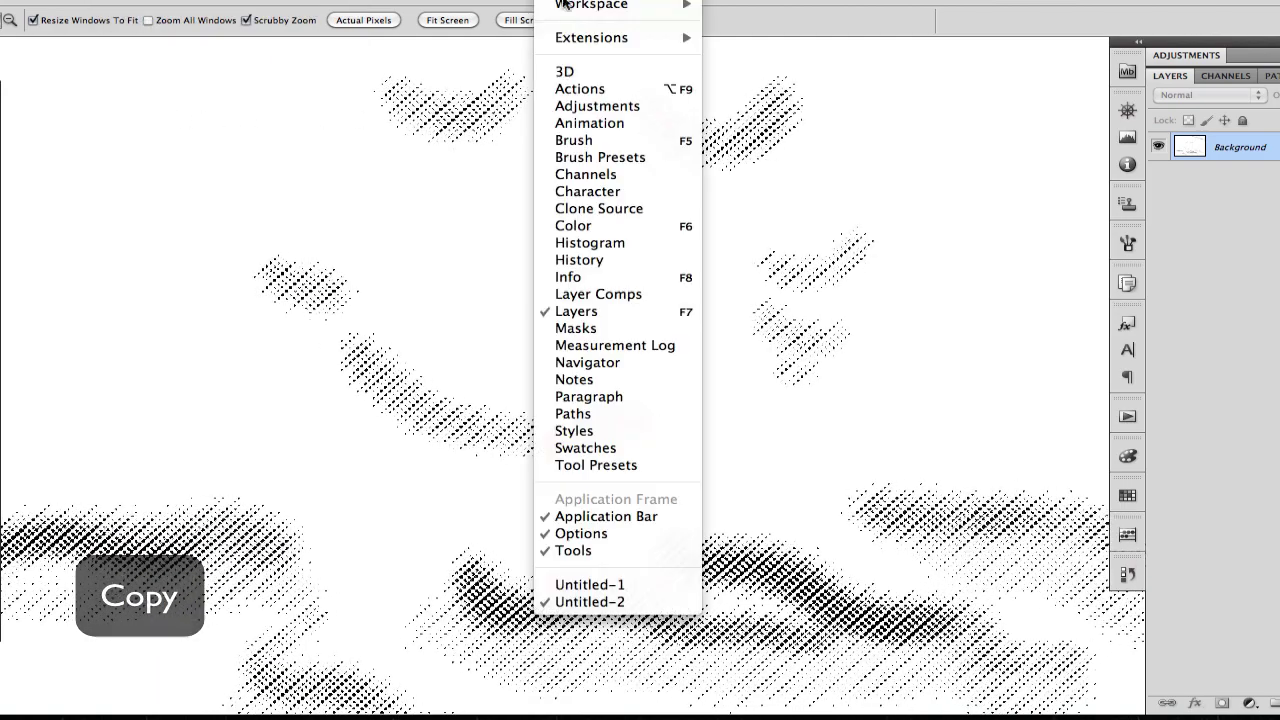
left_click(569, 586)
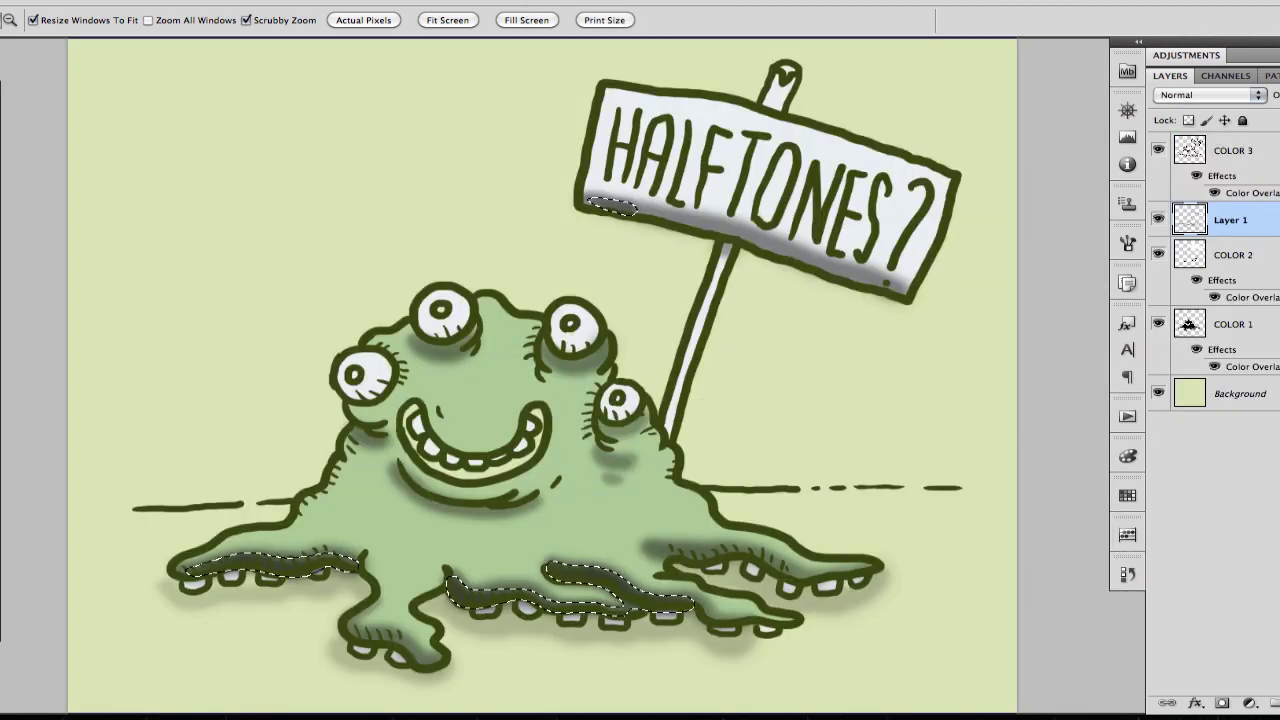
left_click(120, 2)
left_click(155, 140)
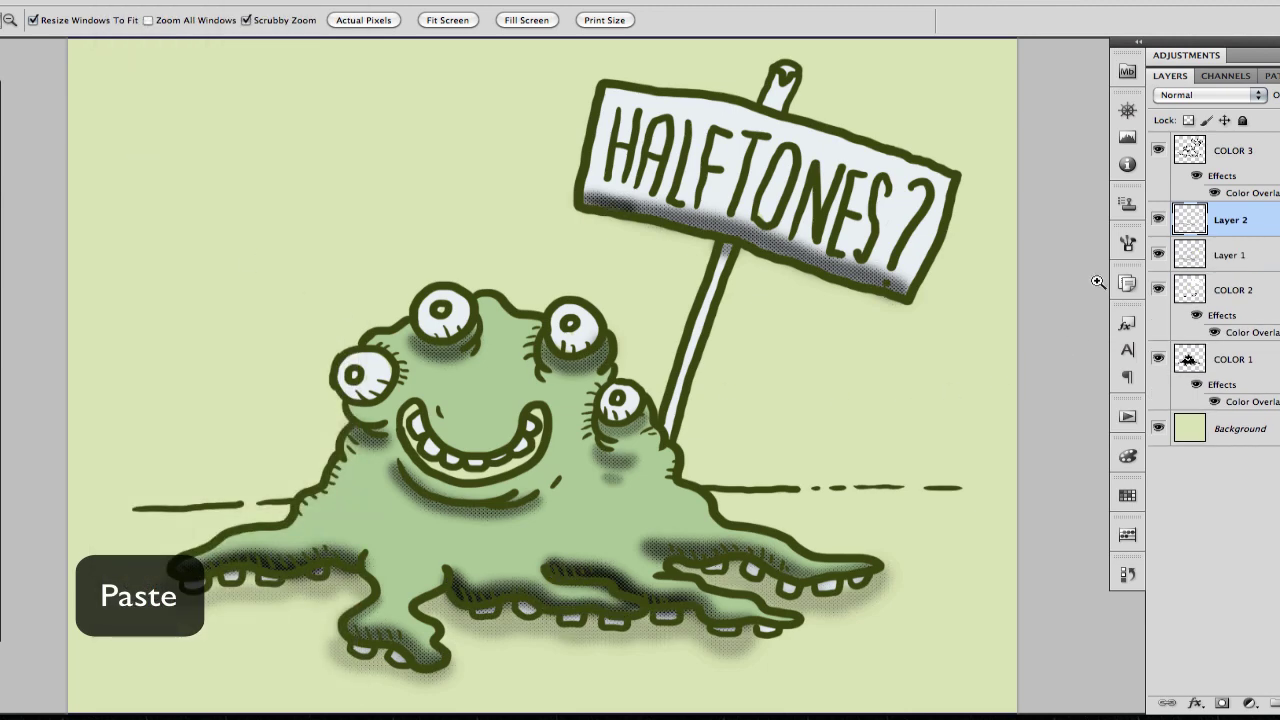
Rename the pasted layer 'HALFTONES' and merge Layer 1 down into COLOR 2
double_click(1228, 222)
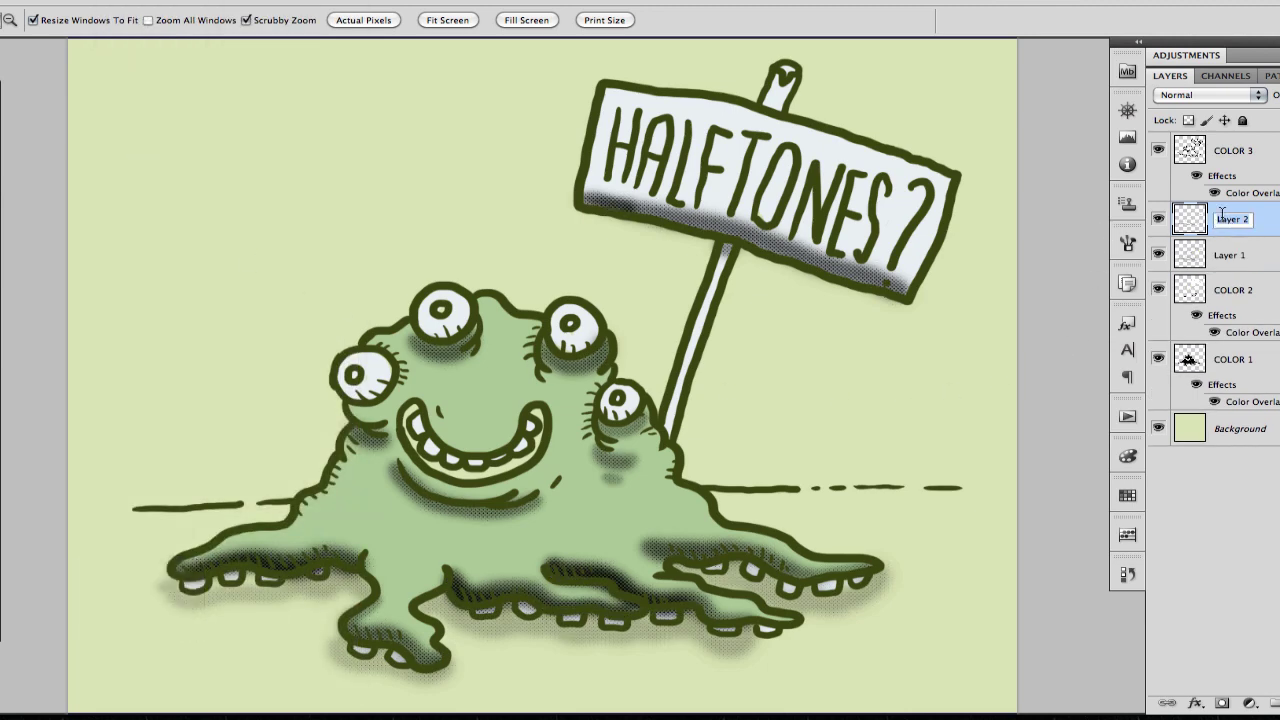
type("HALFTONES")
key("Return")
left_click(1240, 257)
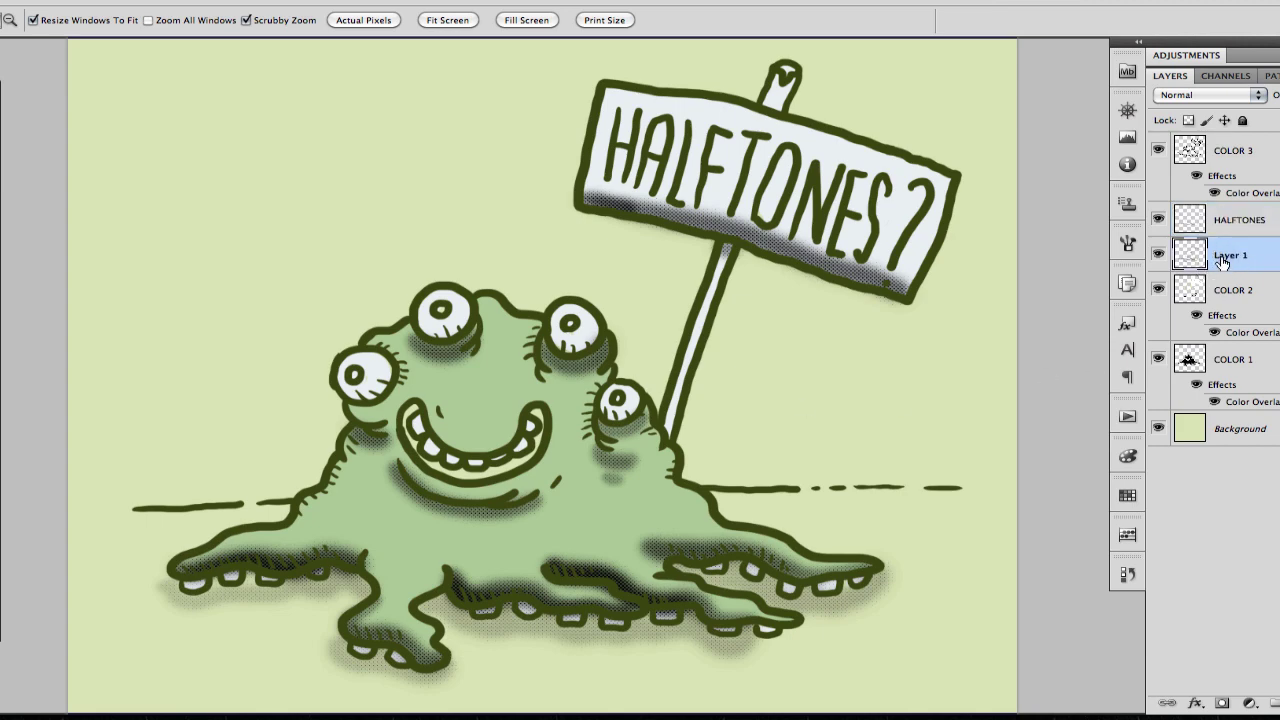
key("ctrl+e")
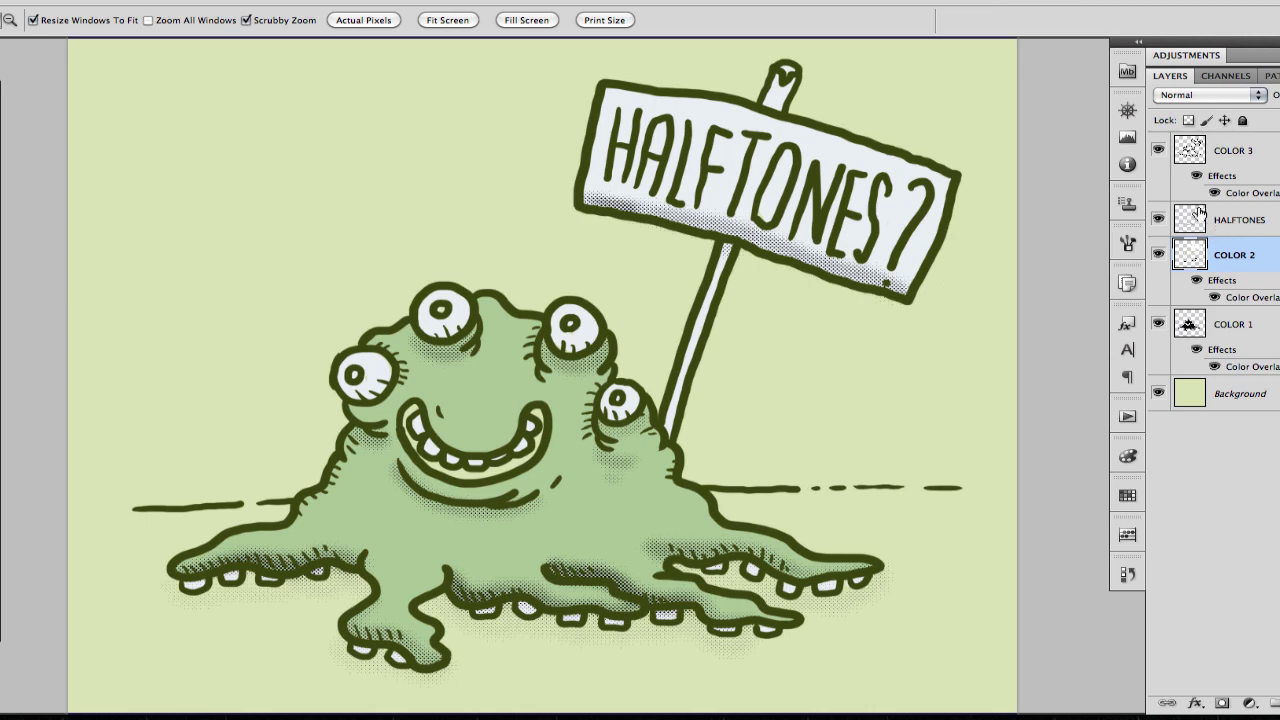
Copy COLOR 3's Color Overlay onto HALFTONES and zoom to check the olive dots
left_click(1229, 226)
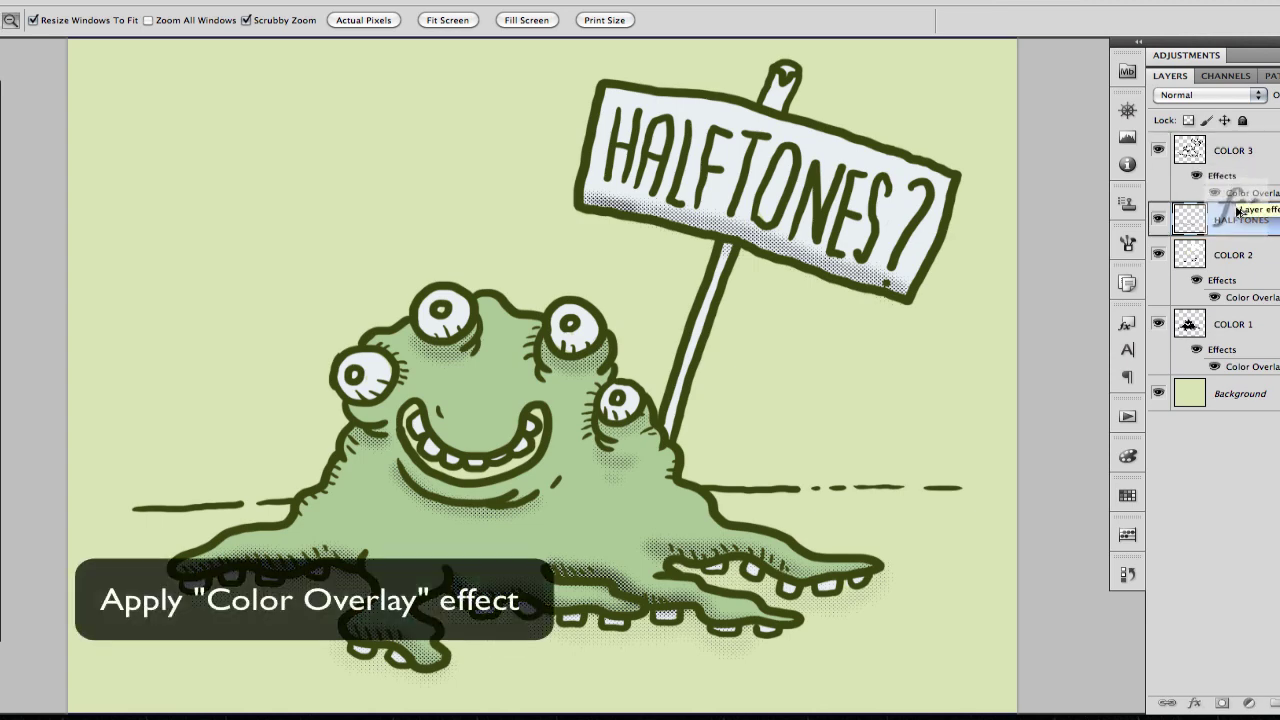
left_click_drag(1233, 218, 1233, 218)
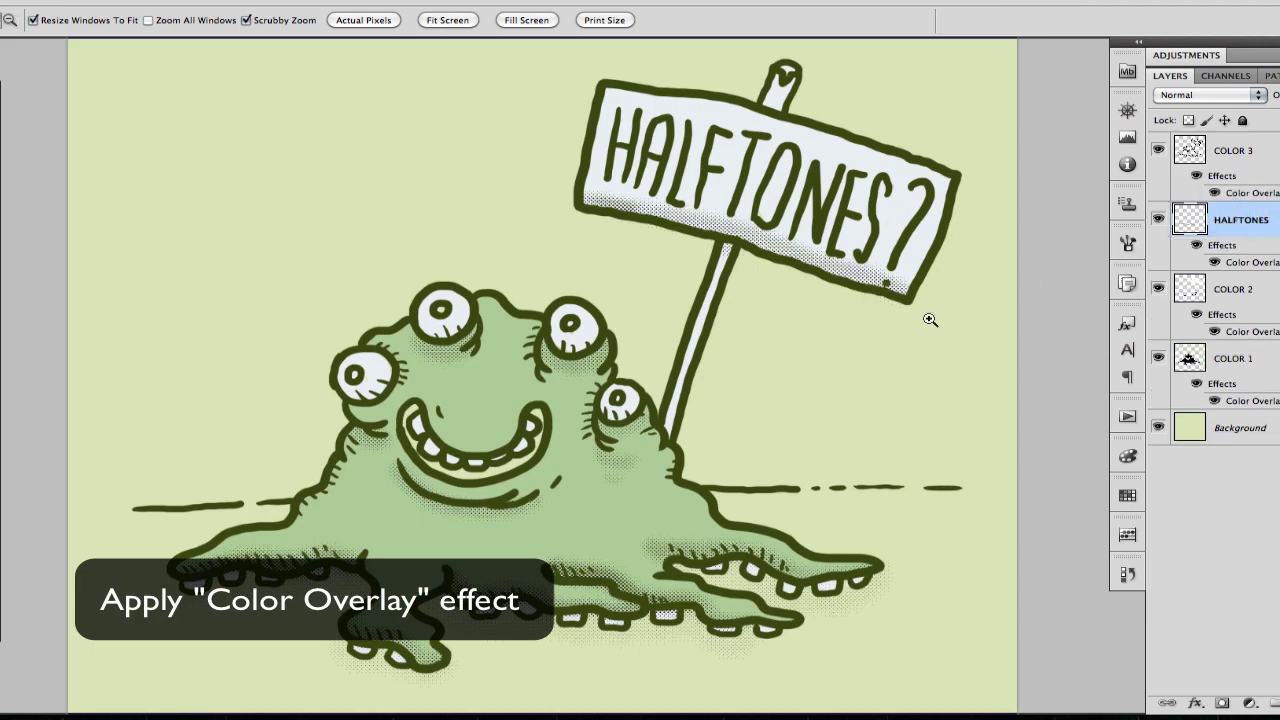
left_click_drag(589, 485, 691, 417)
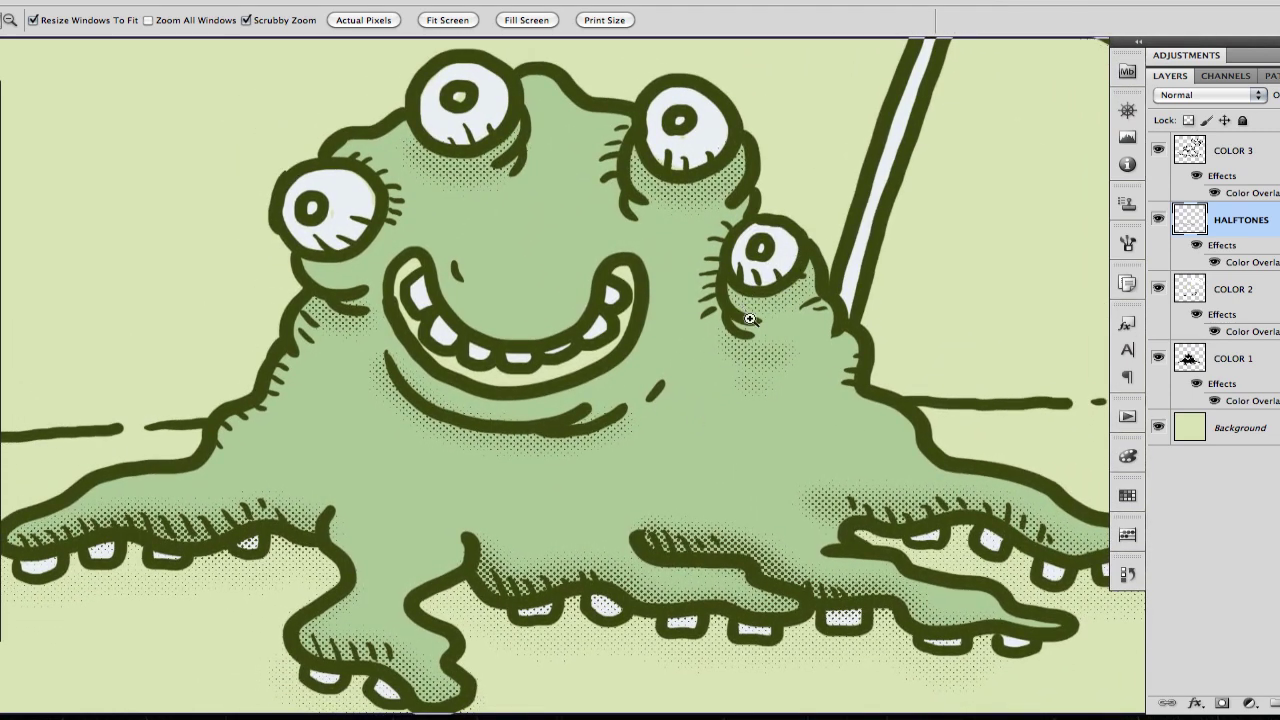
left_click_drag(743, 287, 638, 415)
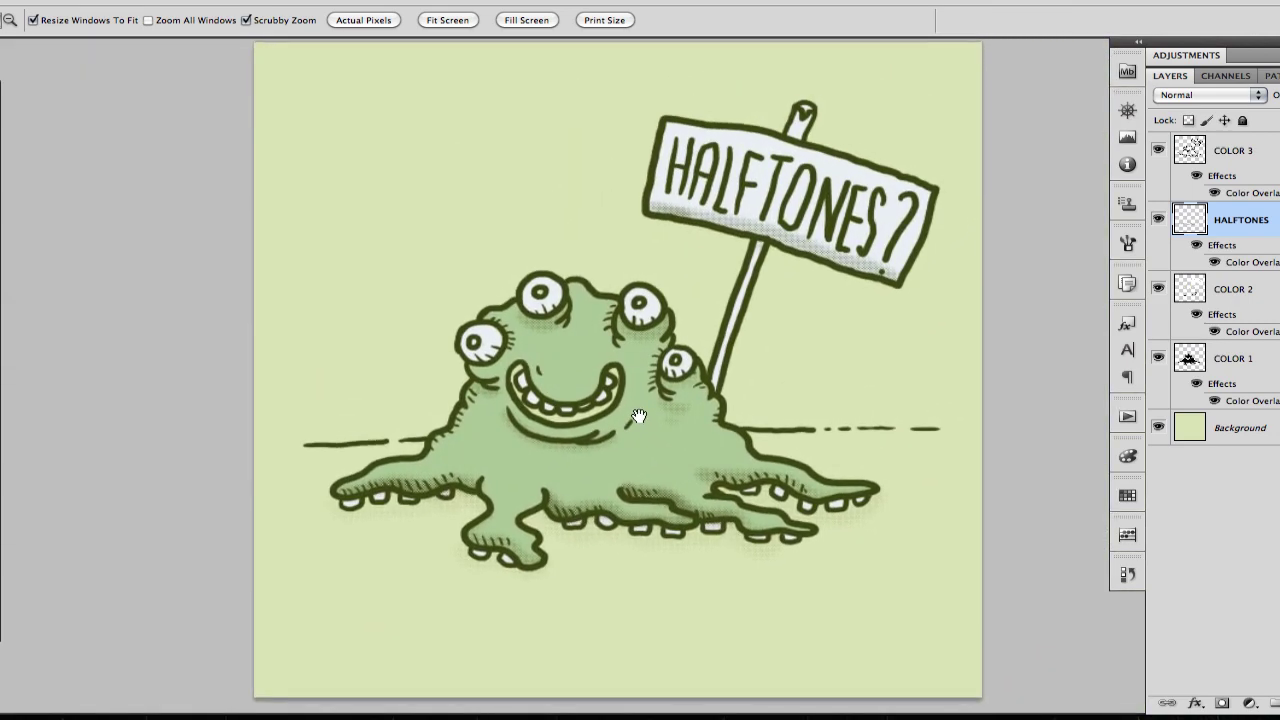
left_click_drag(816, 244, 858, 224)
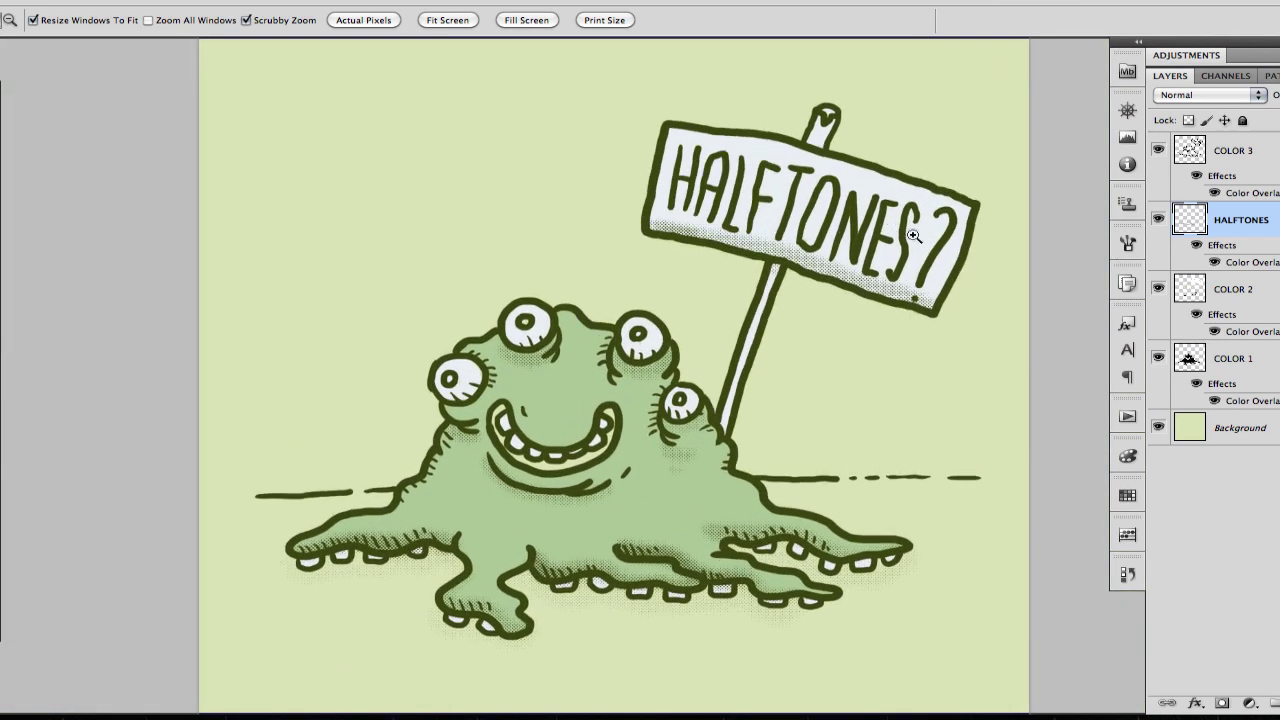